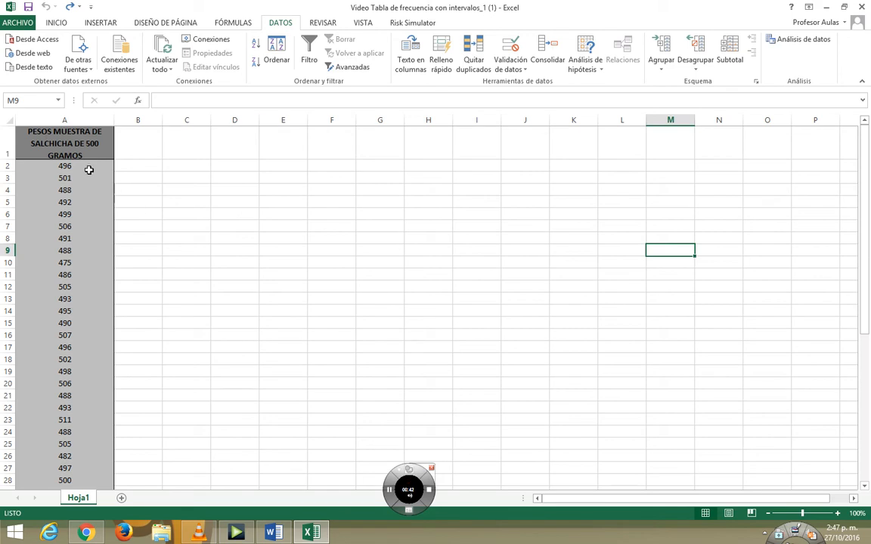
# Sort the sausage weights in A2:A51 by value from smallest to largest.
pyautogui.moveTo(87, 166); pyautogui.dragTo(62, 460)
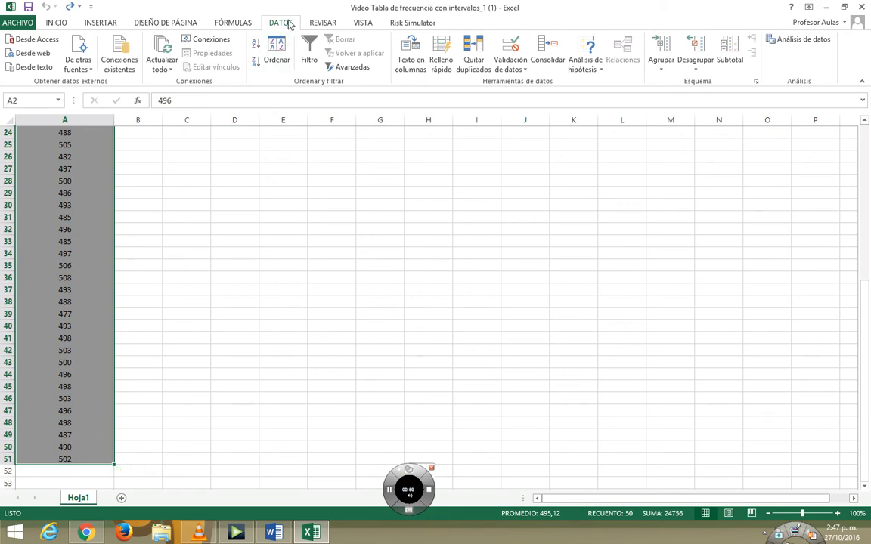
pyautogui.click(278, 54)
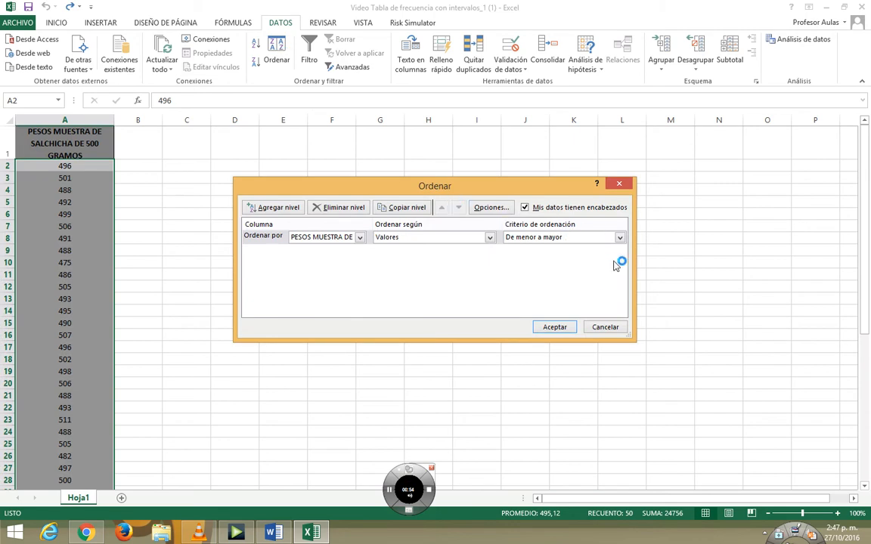
pyautogui.click(556, 327)
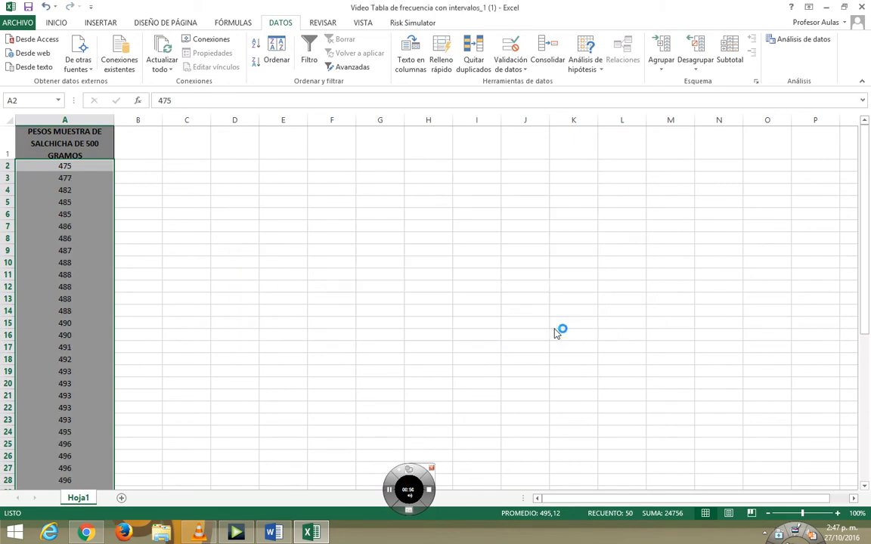
pyautogui.click(333, 322)
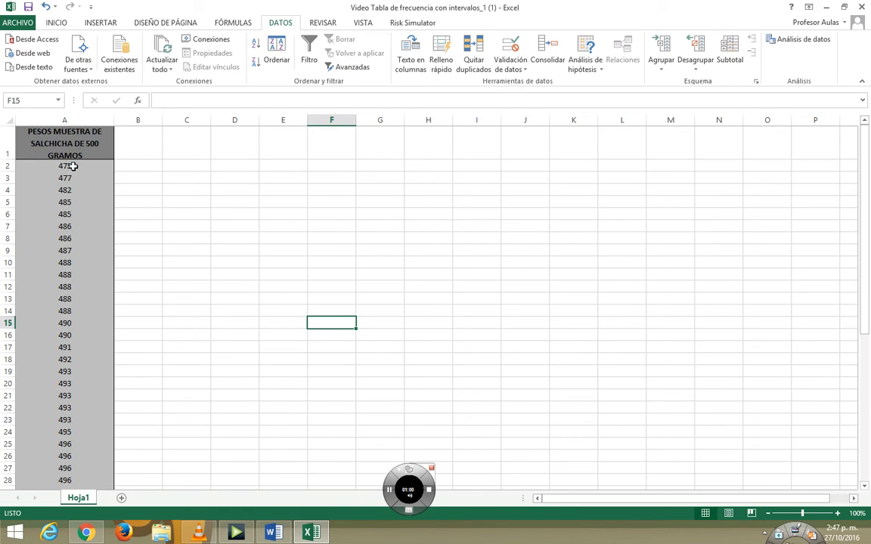
# Enter the first class interval's limits, 475 in D4 and 484 in E4.
pyautogui.scroll(-10, 251, 259)
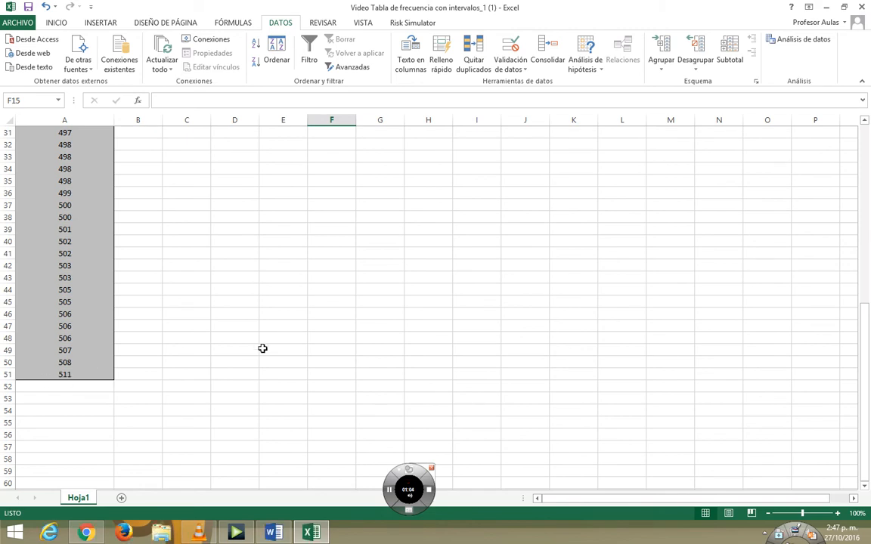
pyautogui.scroll(5, 266, 344)
pyautogui.scroll(5, 269, 342)
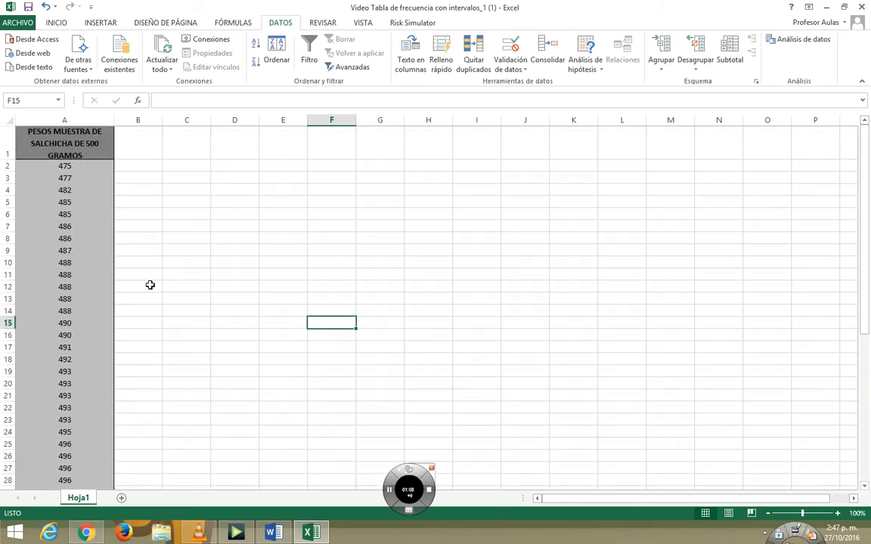
pyautogui.scroll(-10, 150, 285)
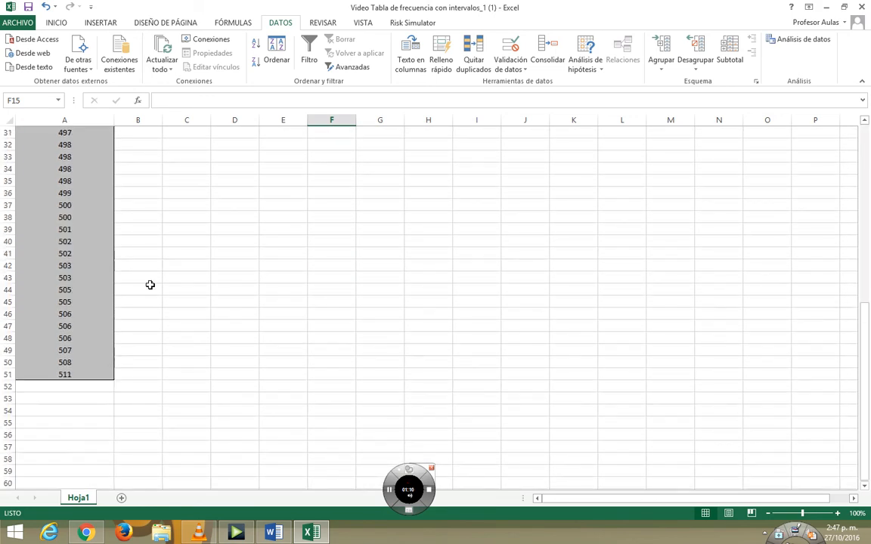
pyautogui.scroll(10, 150, 285)
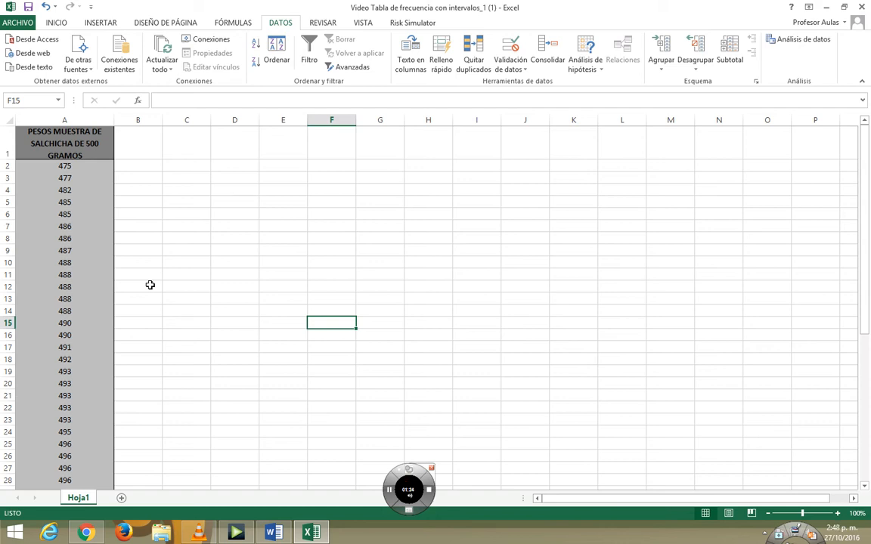
pyautogui.click(236, 190)
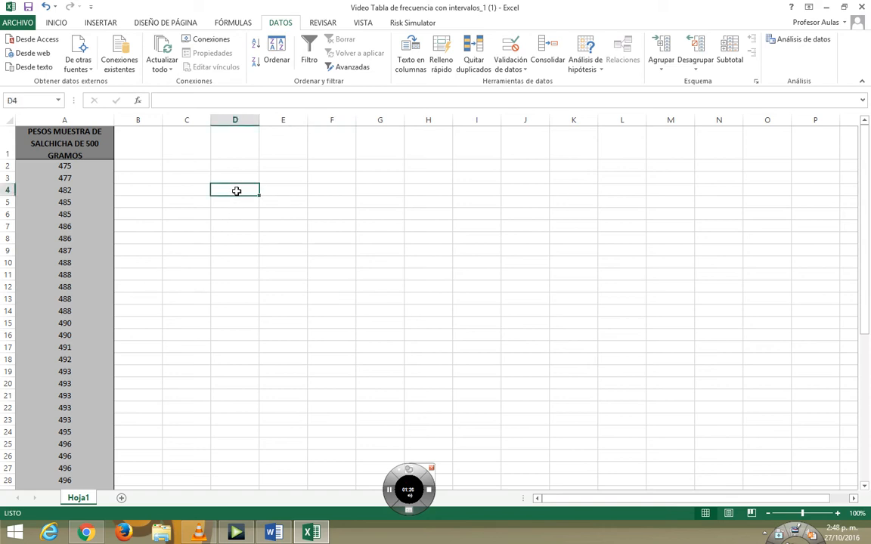
pyautogui.write('475')
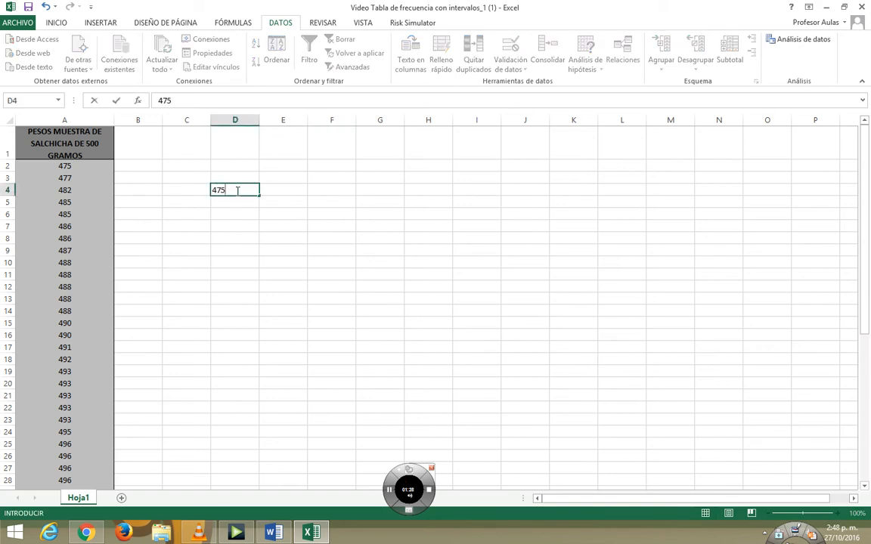
pyautogui.click(289, 191)
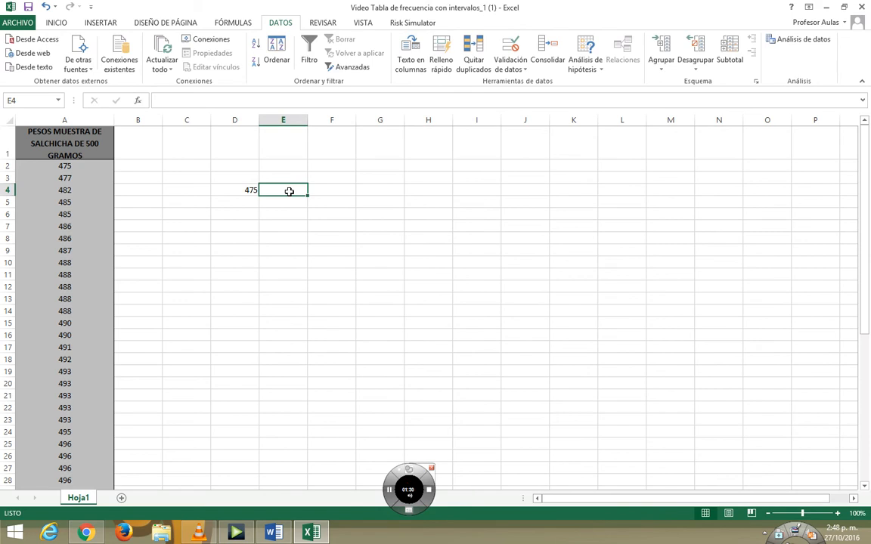
pyautogui.write('484')
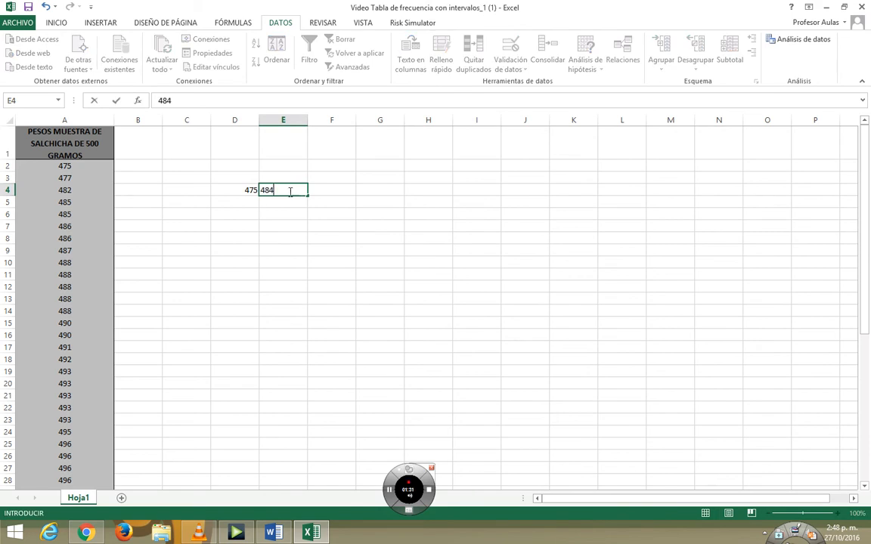
pyautogui.click(554, 310)
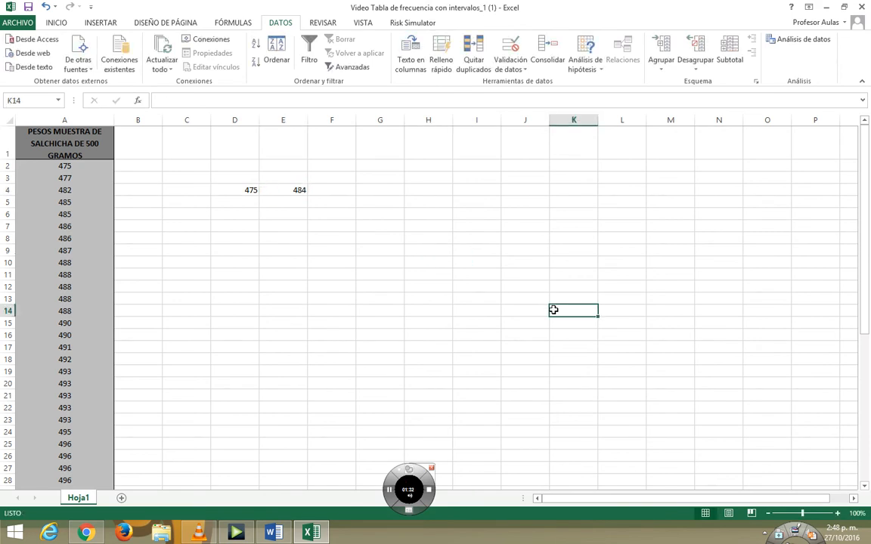
# Enter the second class interval's limits, 484 in D5 and 493 in E5.
pyautogui.click(242, 204)
pyautogui.write('484')
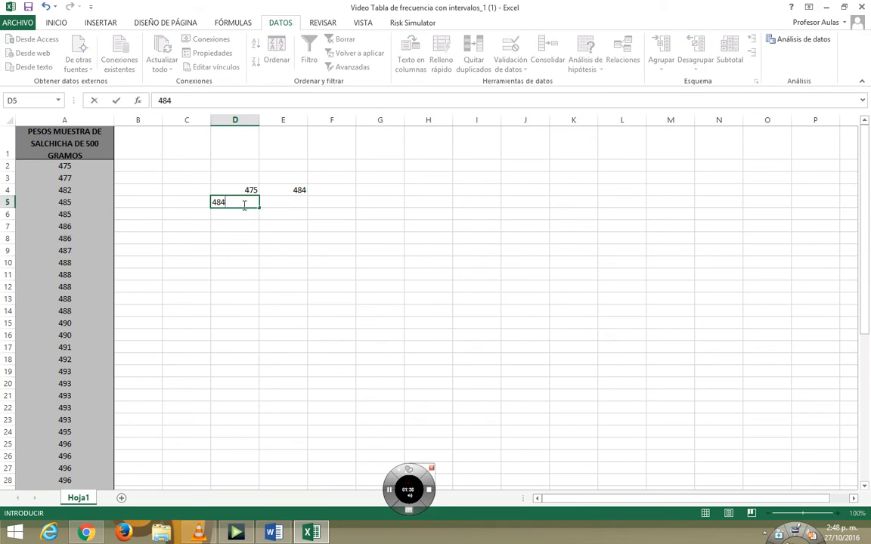
pyautogui.click(287, 206)
pyautogui.write('493')
pyautogui.press('Return')
# Enter the last two class intervals, 493 and 502 in D6:E6 and 502 and 511 in D7:E7.
pyautogui.write('493')
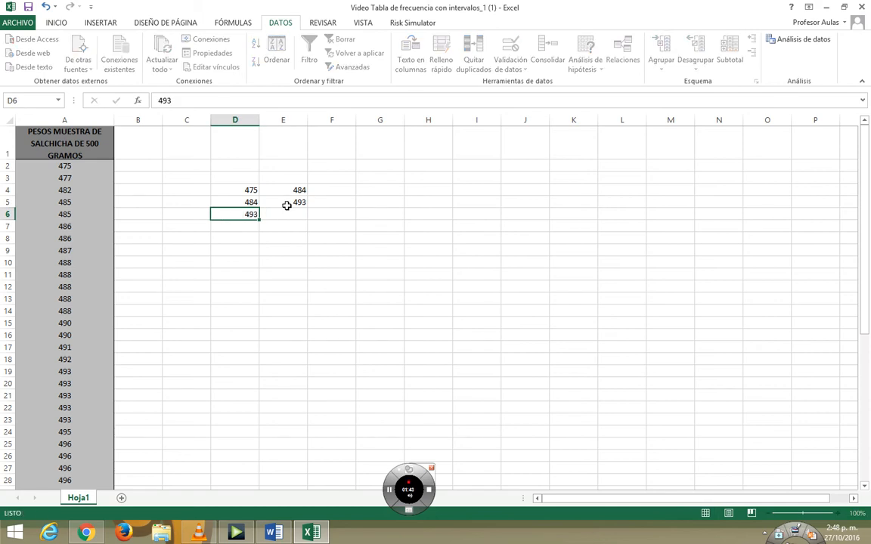
pyautogui.press('Tab')
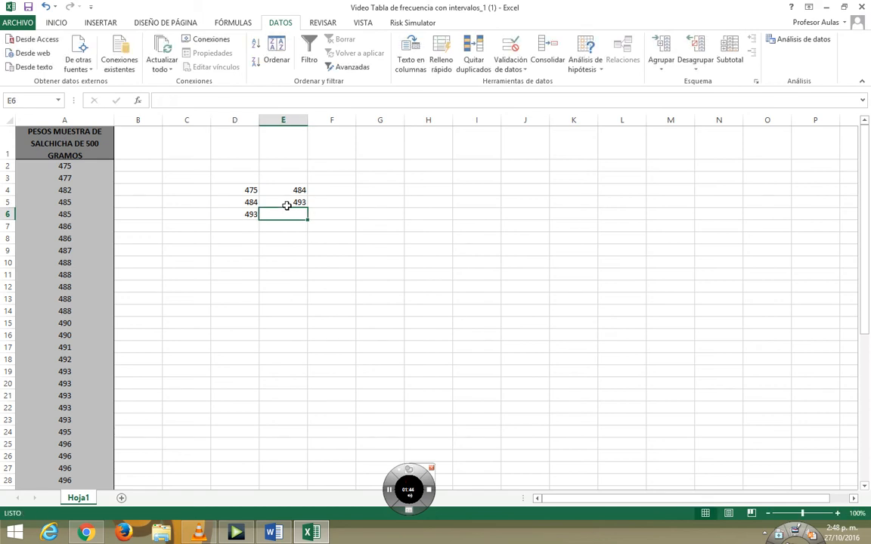
pyautogui.write('502')
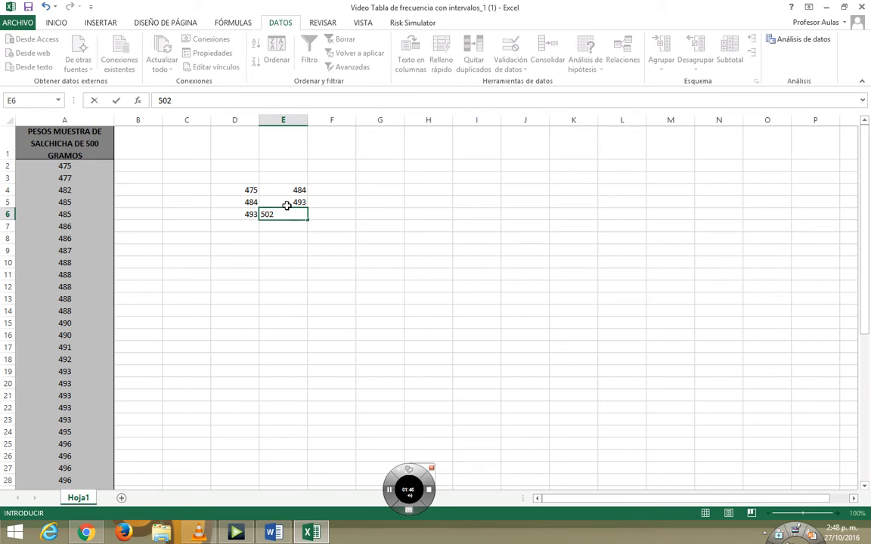
pyautogui.press('Return')
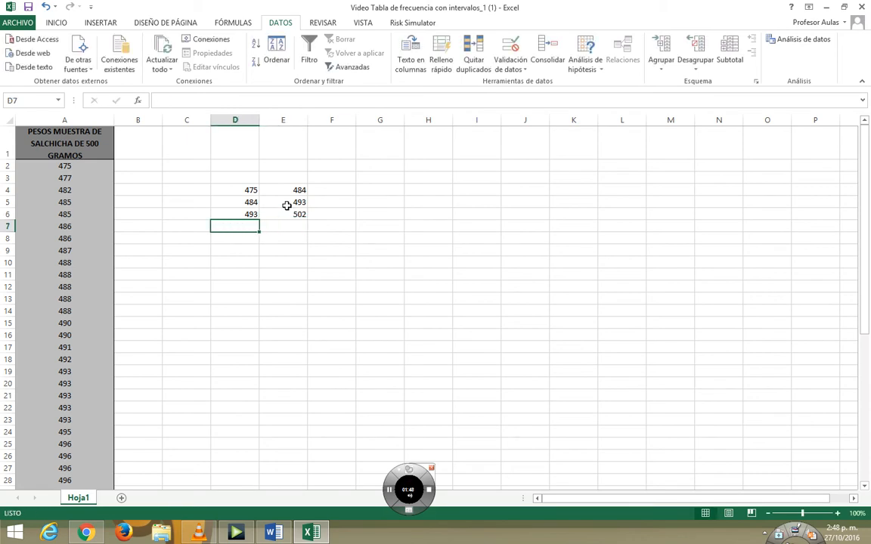
pyautogui.write('502')
pyautogui.press('Tab')
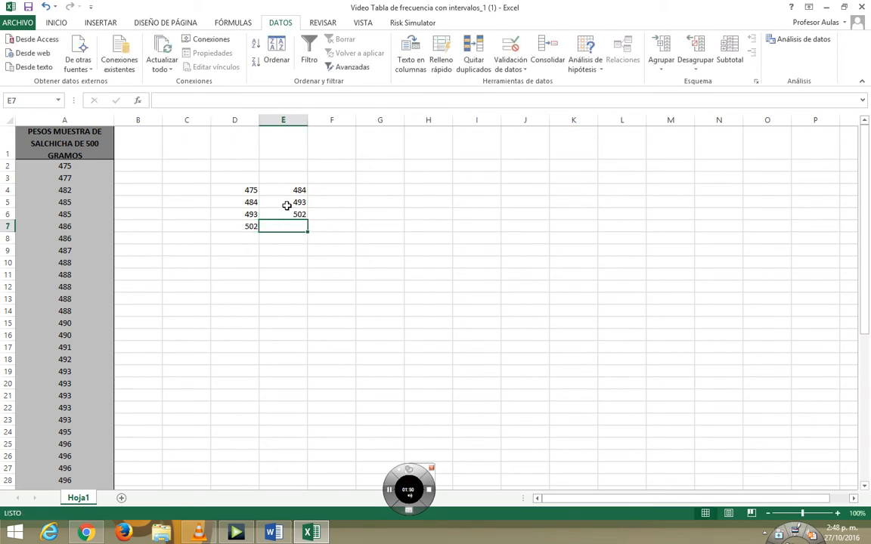
pyautogui.write('511')
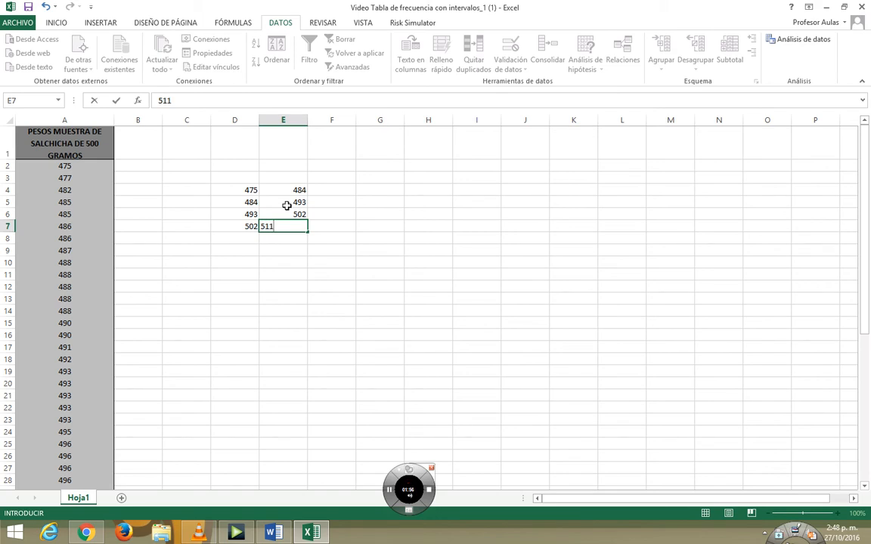
pyautogui.click(379, 297)
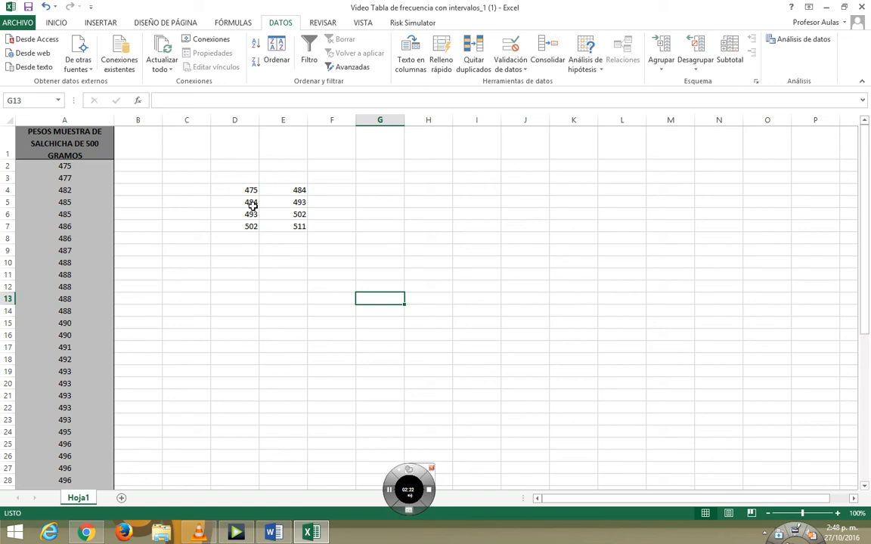
# Start the Histograma data analysis with the weights in A2:A51 as its input range.
pyautogui.click(804, 41)
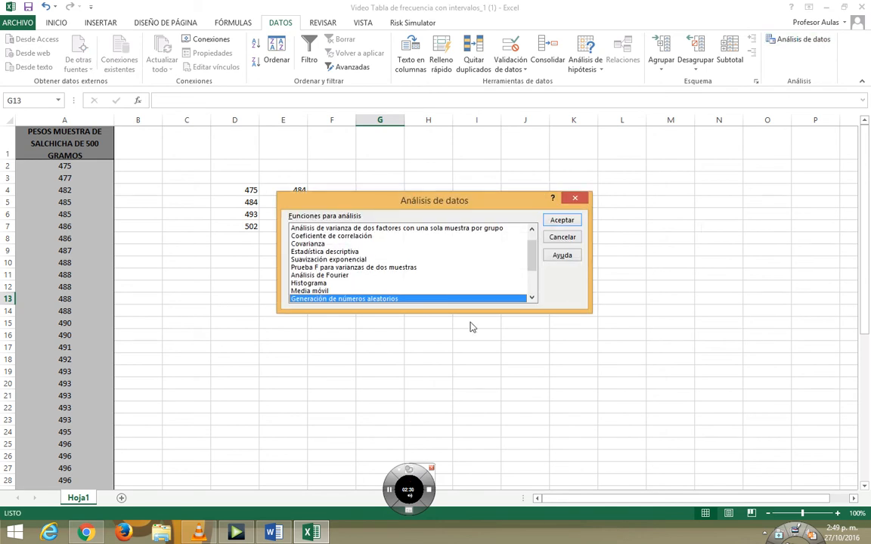
pyautogui.doubleClick(321, 284)
pyautogui.moveTo(375, 172); pyautogui.dragTo(421, 206)
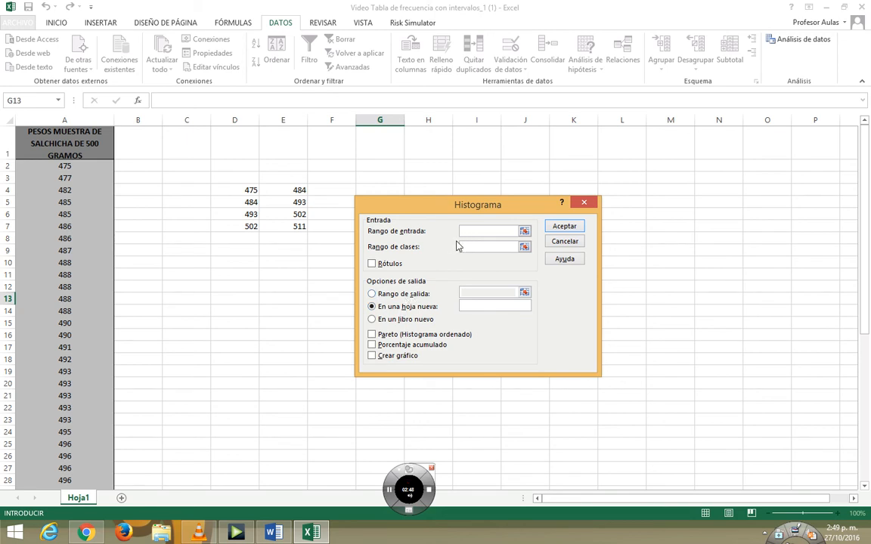
pyautogui.moveTo(76, 166); pyautogui.dragTo(73, 459)
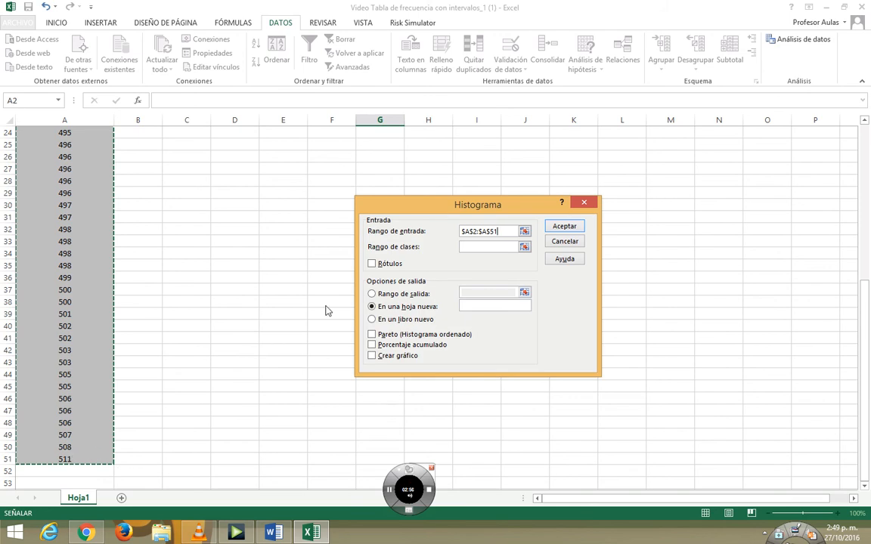
# Set the histogram's class range to the upper limits in E4:E7.
pyautogui.click(464, 250)
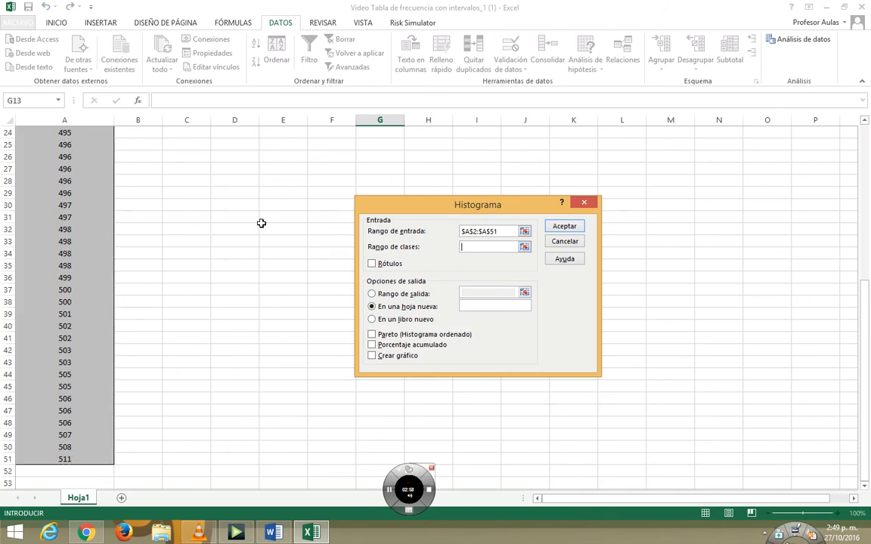
pyautogui.scroll(5, 230, 233)
pyautogui.scroll(3, 229, 232)
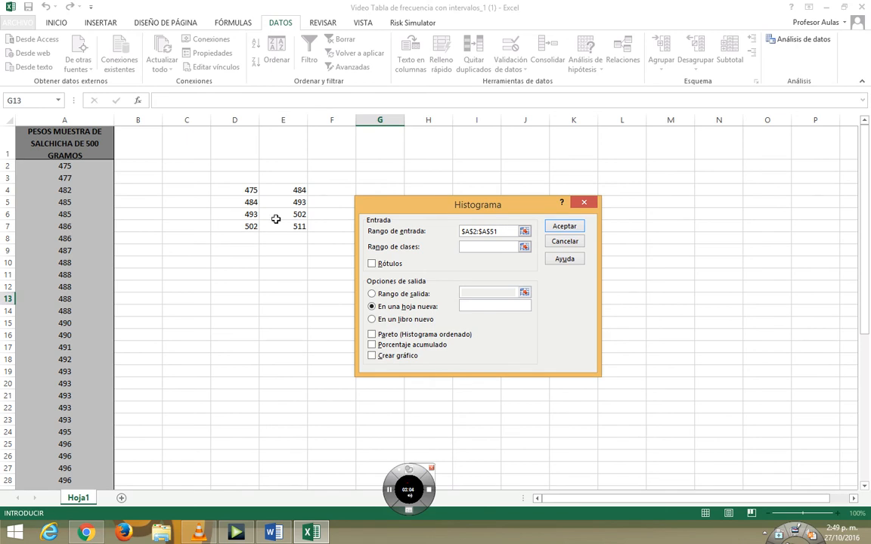
pyautogui.moveTo(291, 192); pyautogui.dragTo(290, 225)
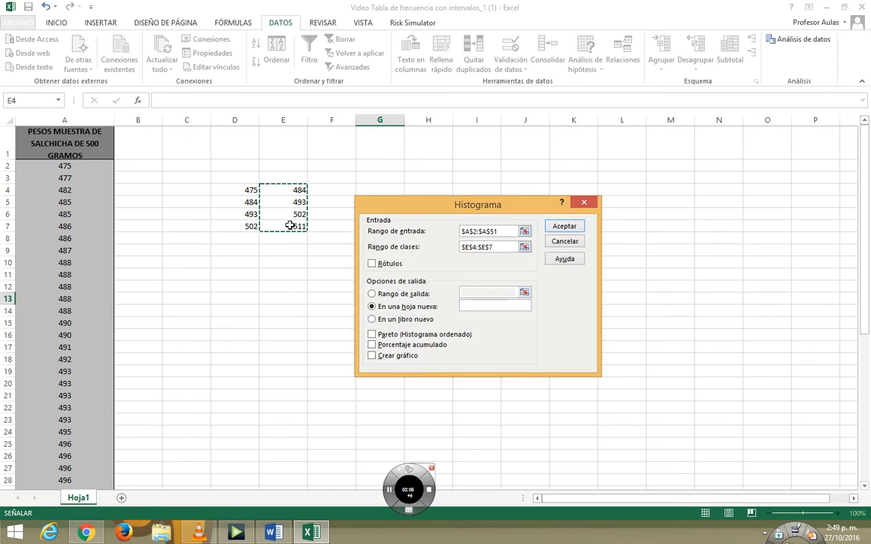
# Set the histogram's output range to cell D10 on the current sheet and generate the frequency table.
pyautogui.click(371, 294)
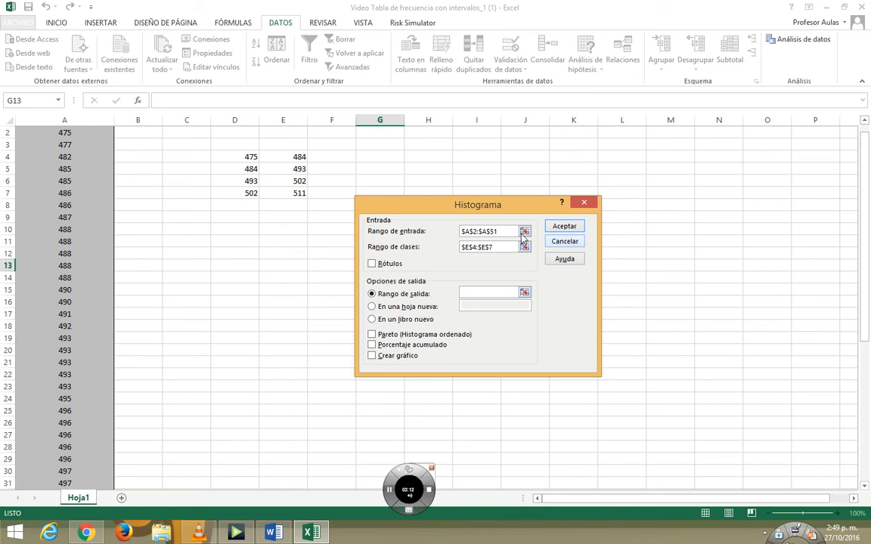
pyautogui.click(250, 233)
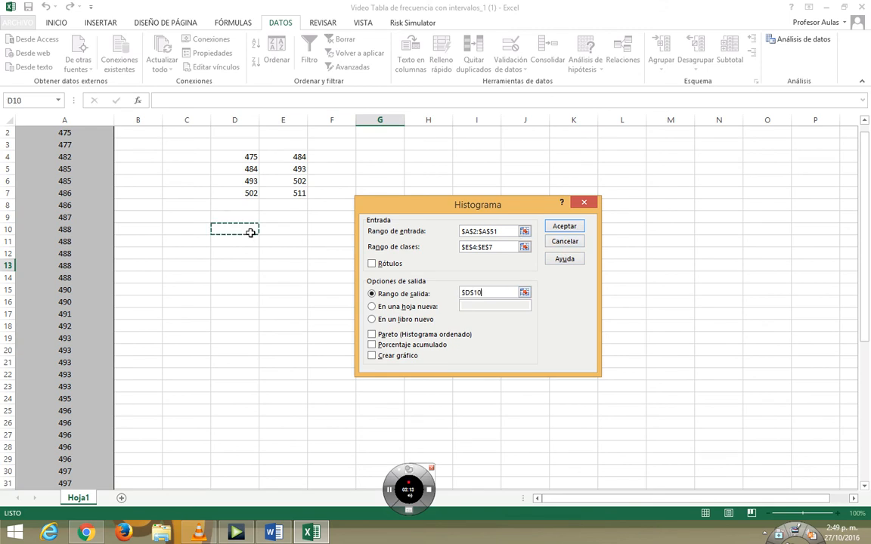
pyautogui.click(563, 226)
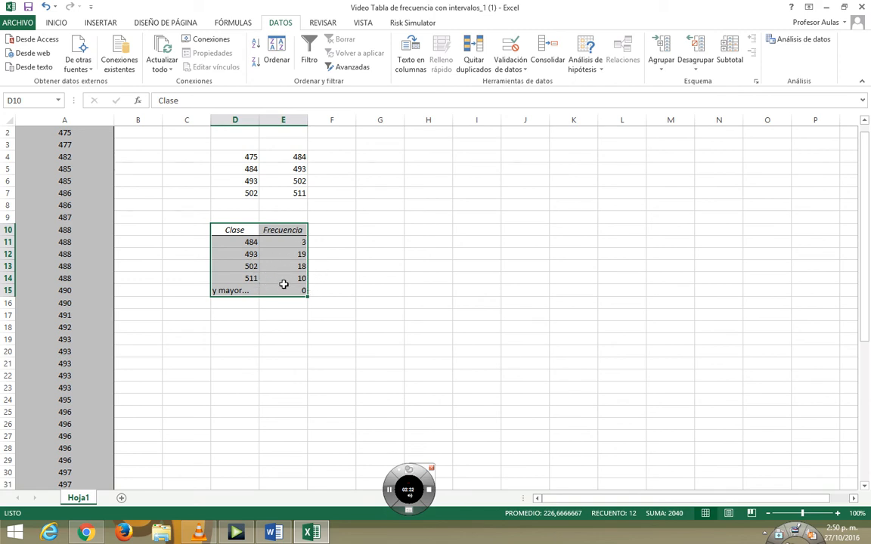
pyautogui.click(395, 340)
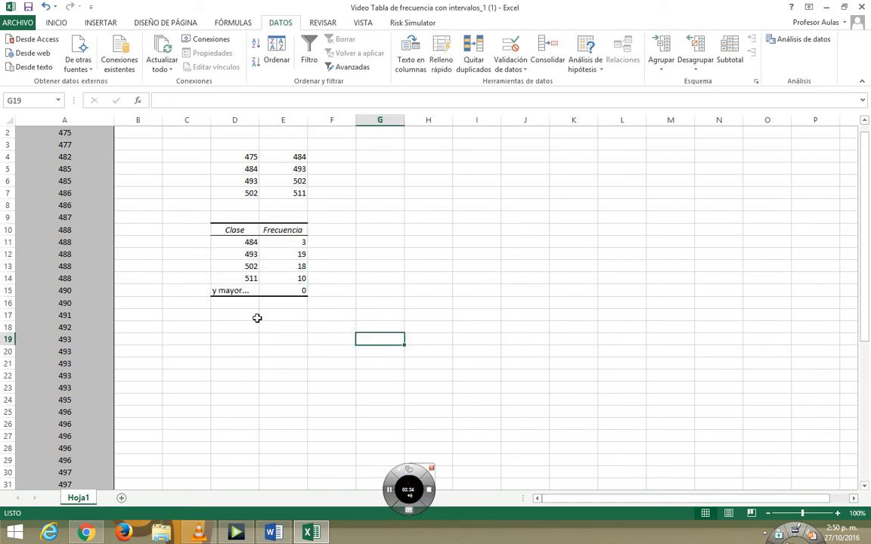
# Clear the "y mayor..." row in D15:E15 of the frequency table.
pyautogui.moveTo(226, 292); pyautogui.dragTo(285, 290)
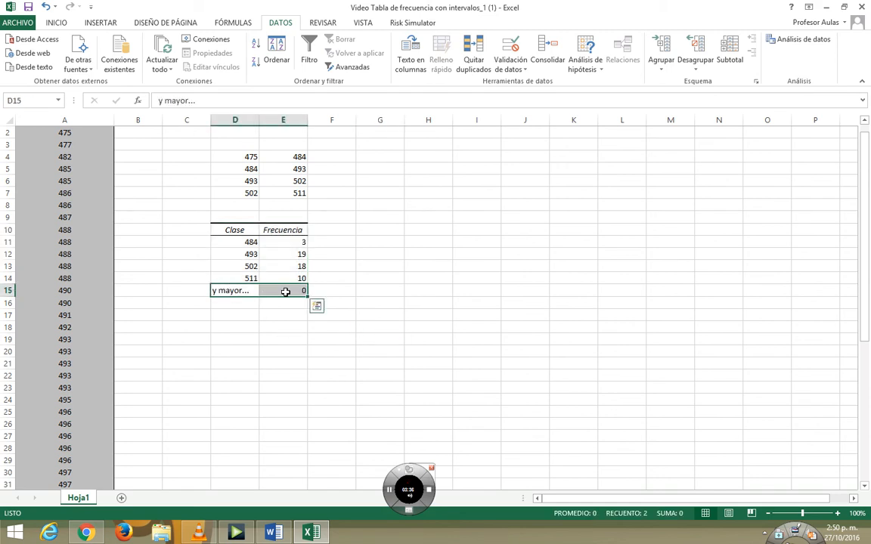
pyautogui.press('Delete')
pyautogui.click(411, 358)
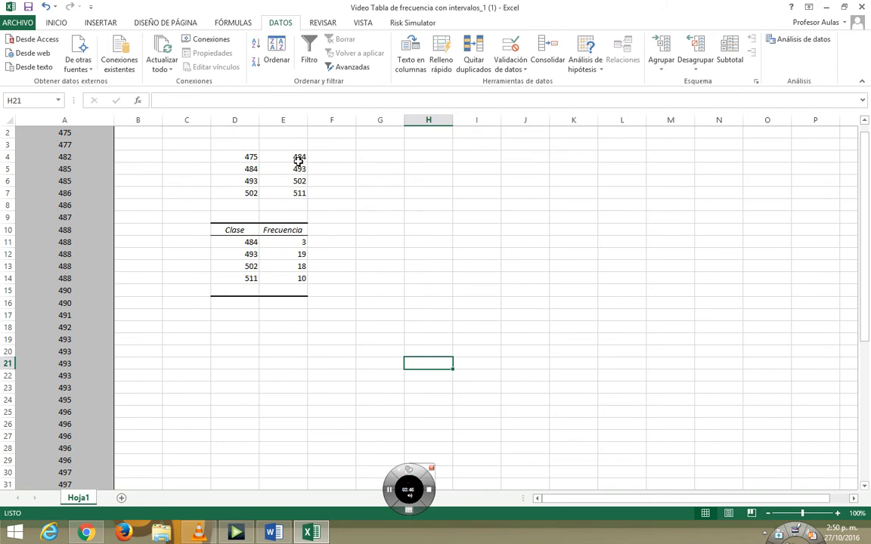
# Rewrite the class labels in D11:D14 as the intervals 475-484, 484-493, 493-502 and 502-511.
pyautogui.click(242, 243)
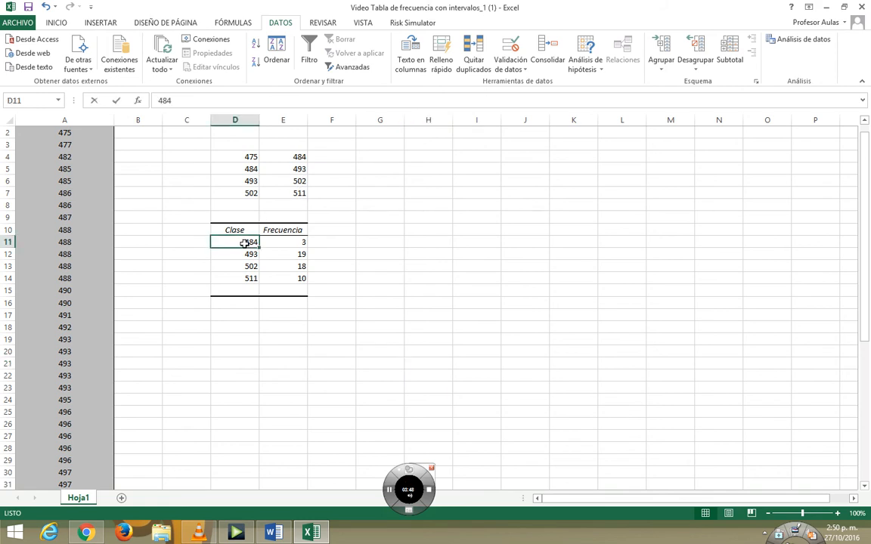
pyautogui.click(157, 101)
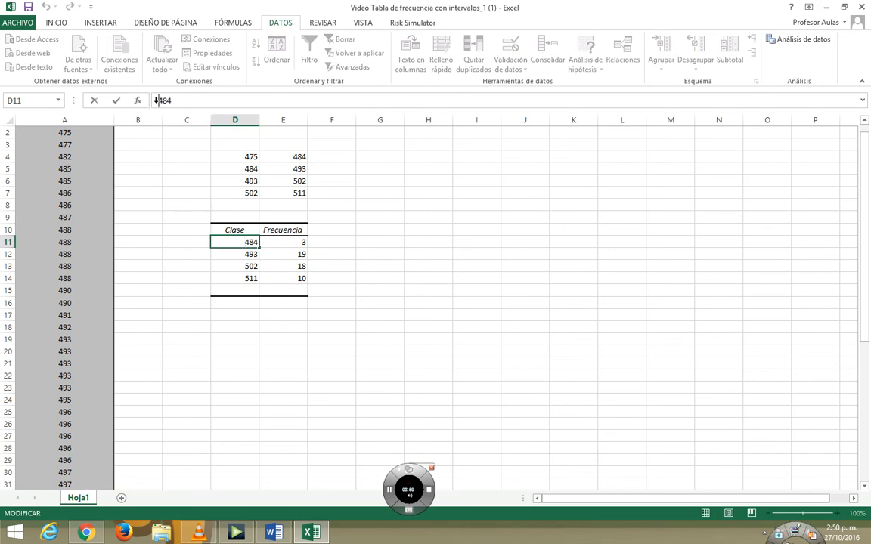
pyautogui.write('475-')
pyautogui.click(243, 254)
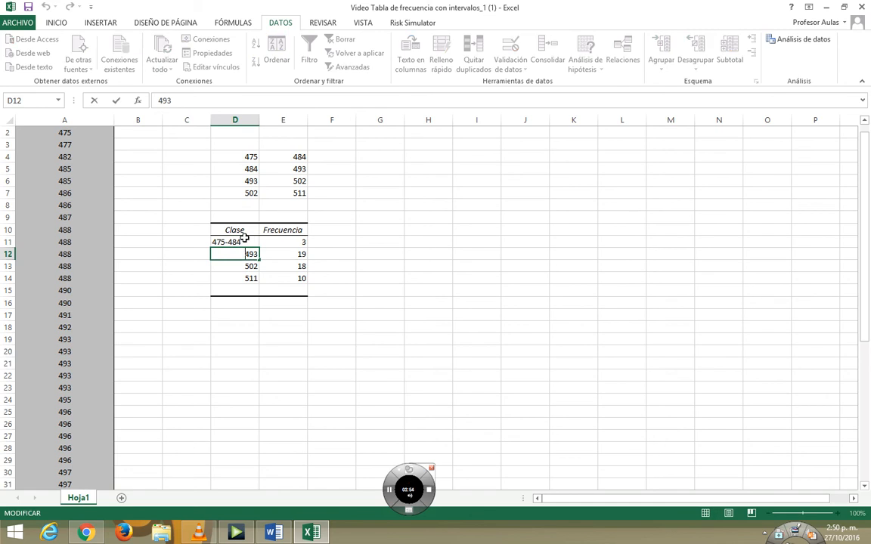
pyautogui.write('484-')
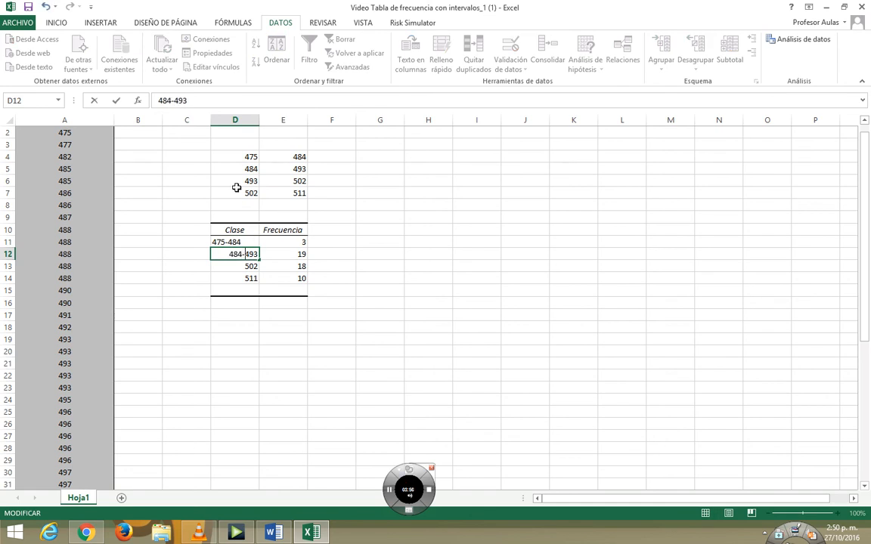
pyautogui.click(240, 265)
pyautogui.write('493-')
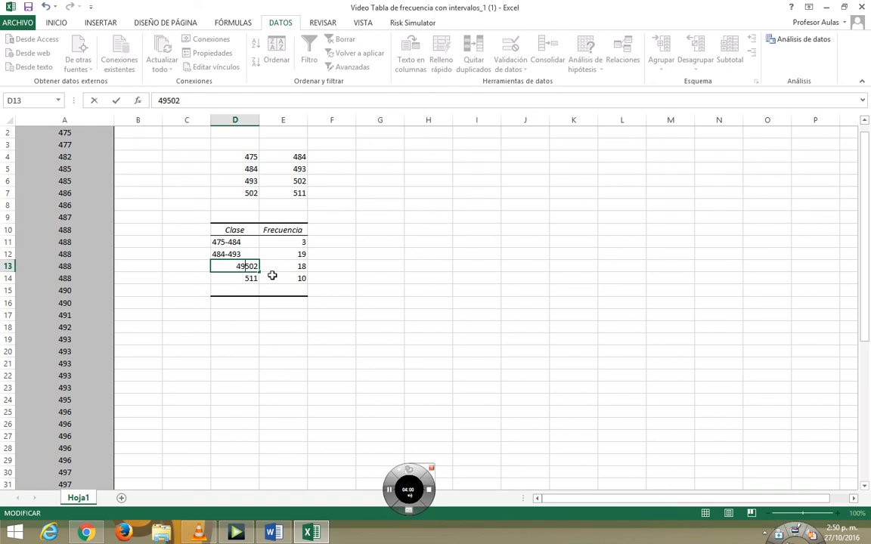
pyautogui.doubleClick(243, 278)
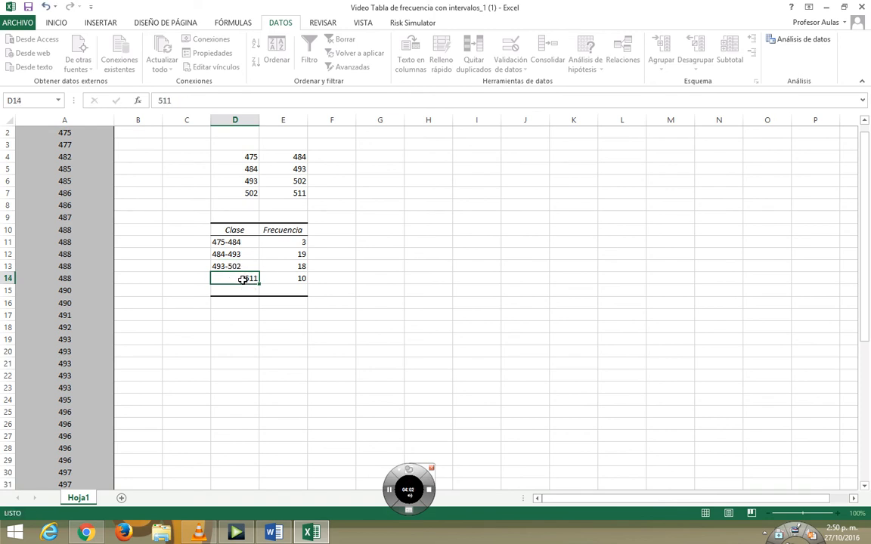
pyautogui.write('502-')
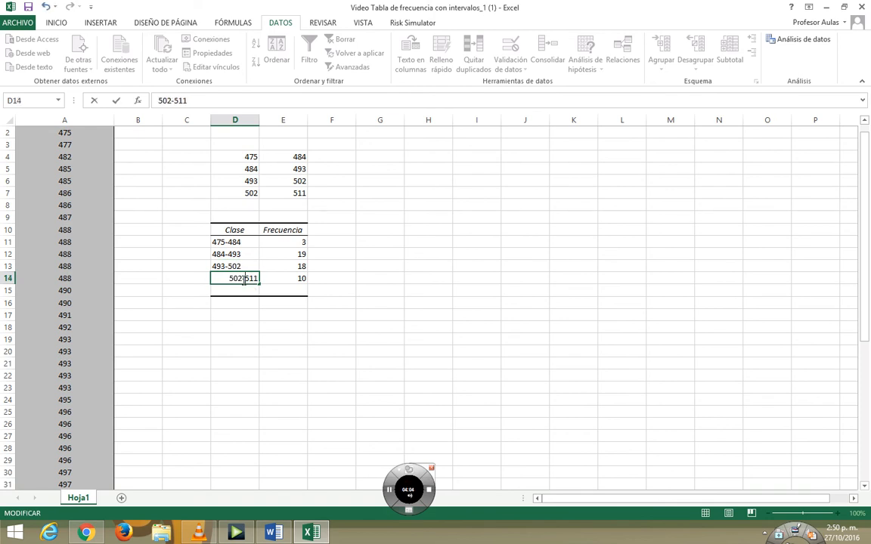
pyautogui.click(523, 353)
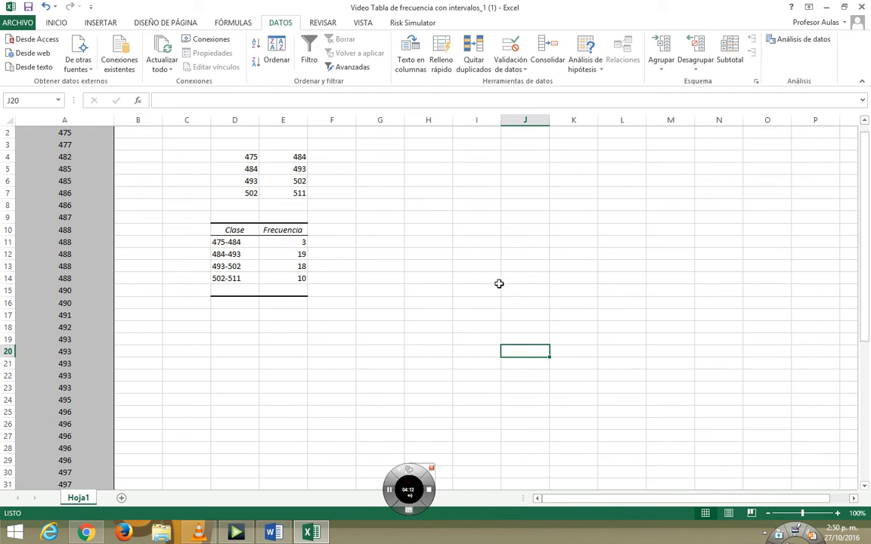
# Add the column headings F.relativa, Faa and Fra in F10:H10 of the frequency table.
pyautogui.click(320, 232)
pyautogui.write('F.relativa')
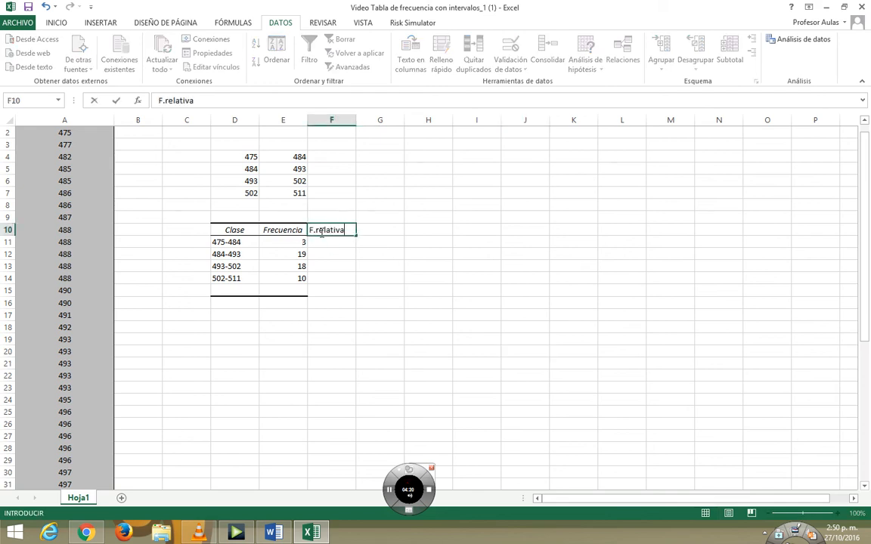
pyautogui.click(379, 231)
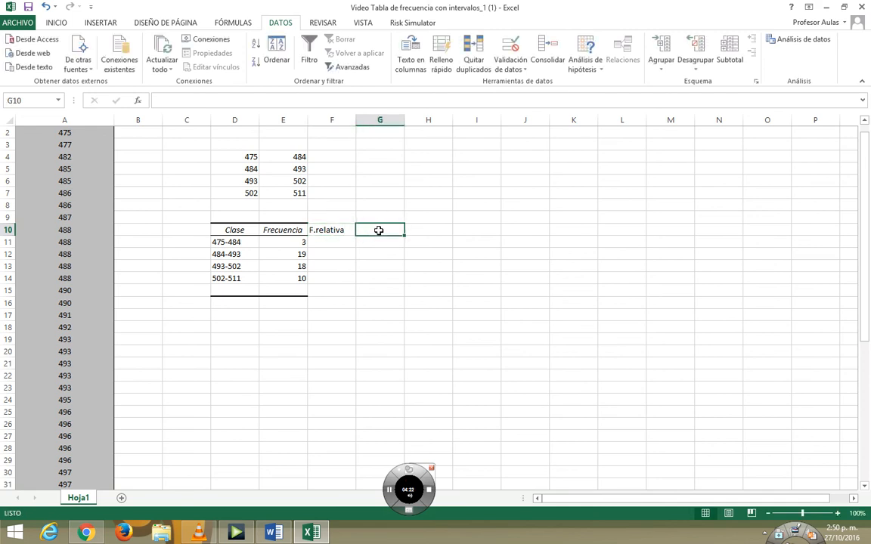
pyautogui.write('Faa')
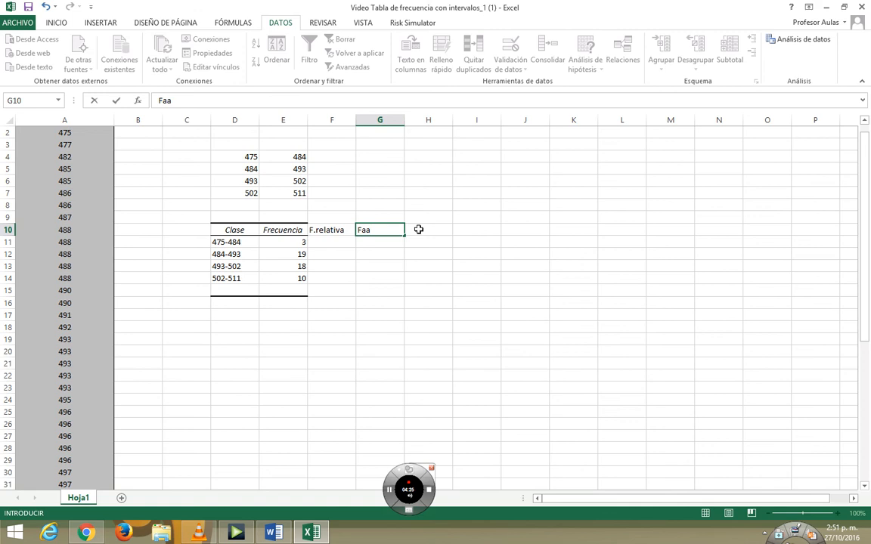
pyautogui.click(418, 229)
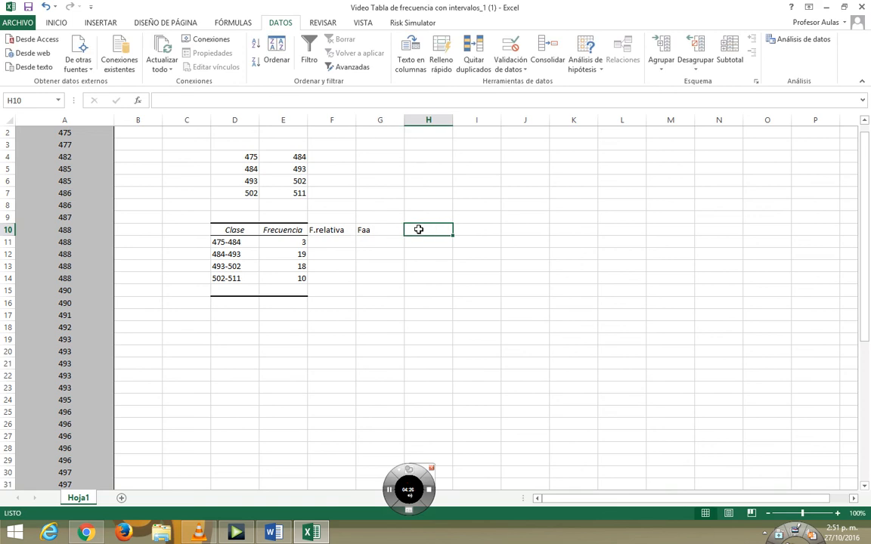
pyautogui.write('Fra')
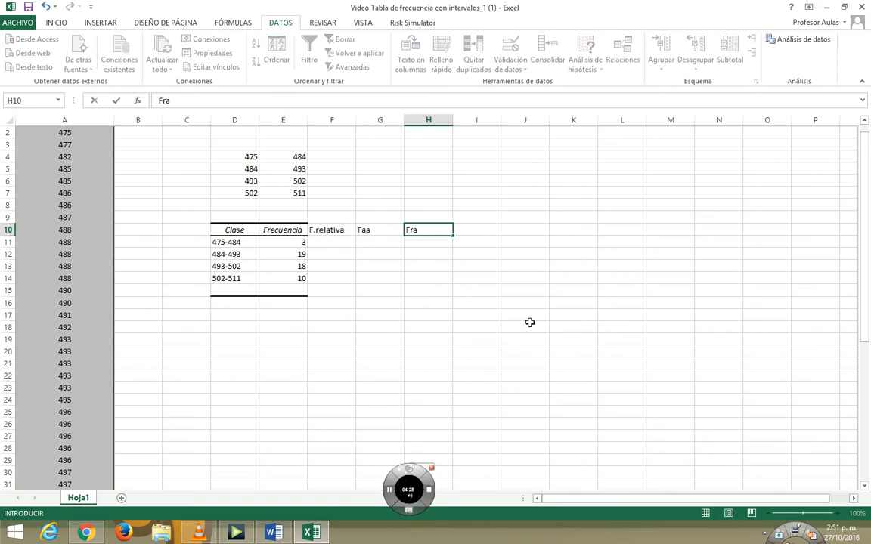
pyautogui.click(682, 395)
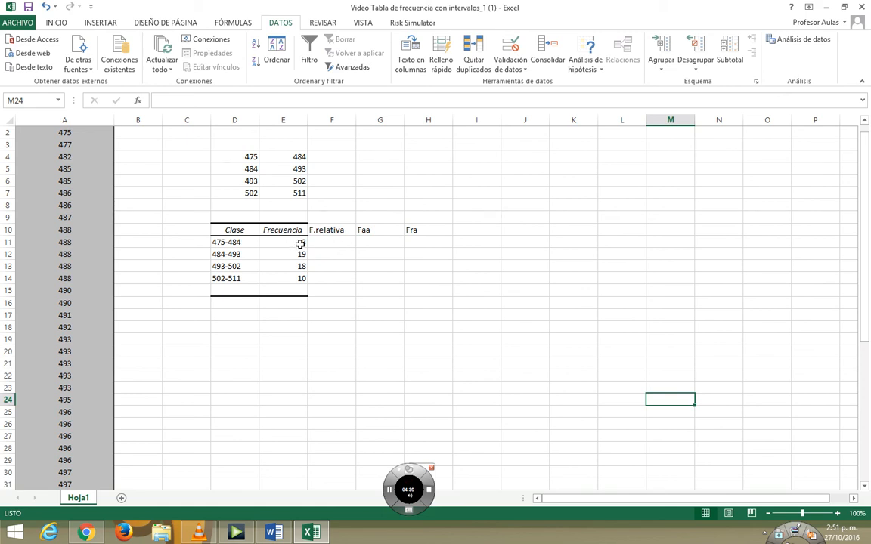
# Total the frequencies in E11:E14 with AutoSum in cell E15.
pyautogui.moveTo(299, 243); pyautogui.dragTo(298, 278)
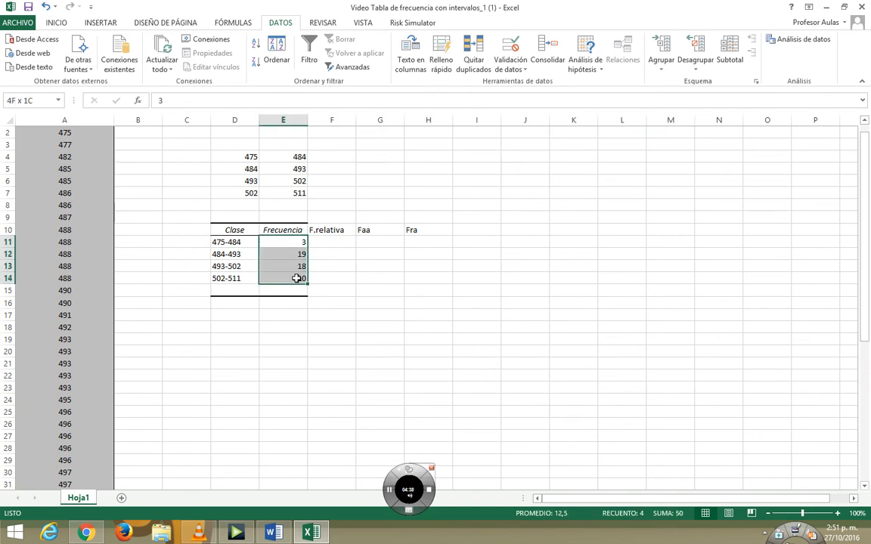
pyautogui.scroll(1, 627, 54)
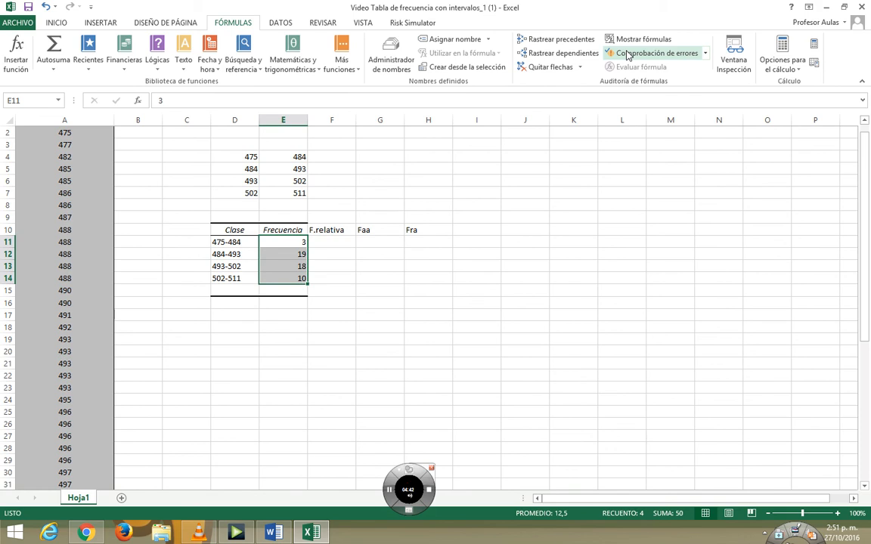
pyautogui.scroll(3, 626, 55)
pyautogui.click(726, 41)
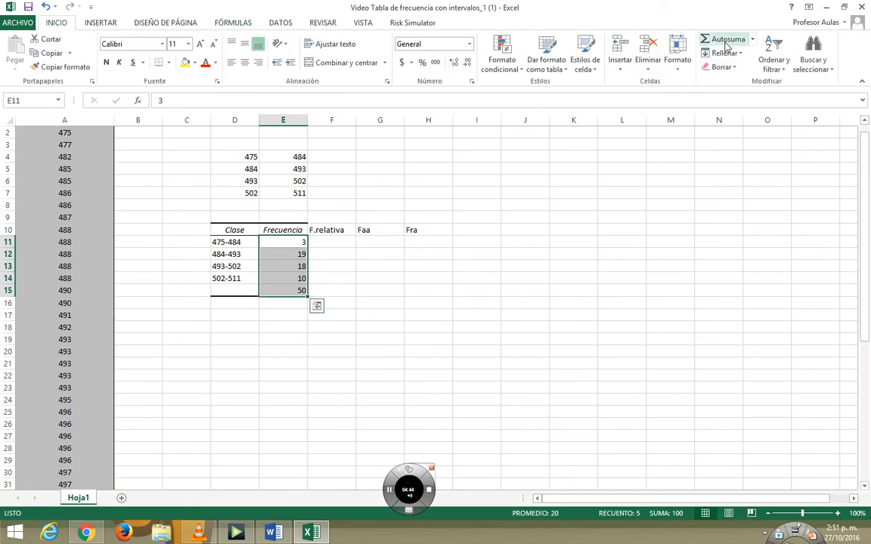
# Calculate the relative frequency in F11 with =E11/$E$15 and fill the formula through F15.
pyautogui.click(340, 245)
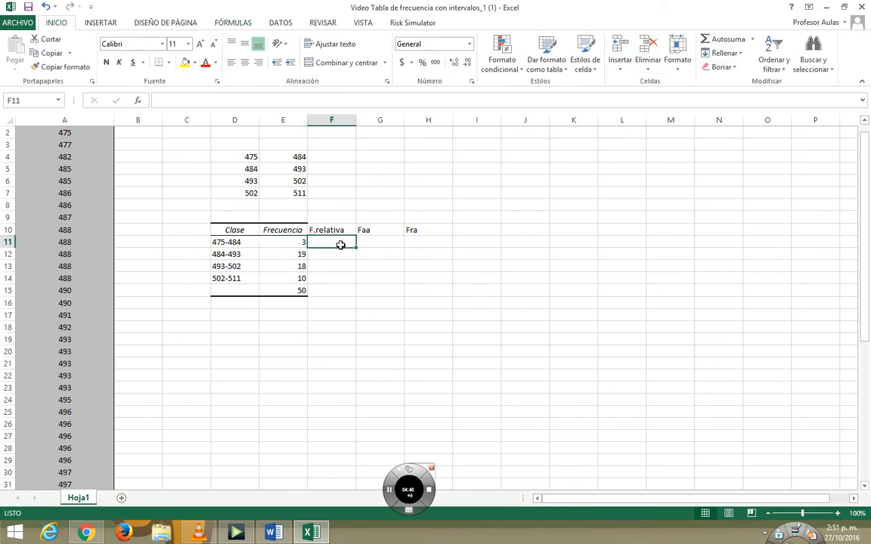
pyautogui.write('=')
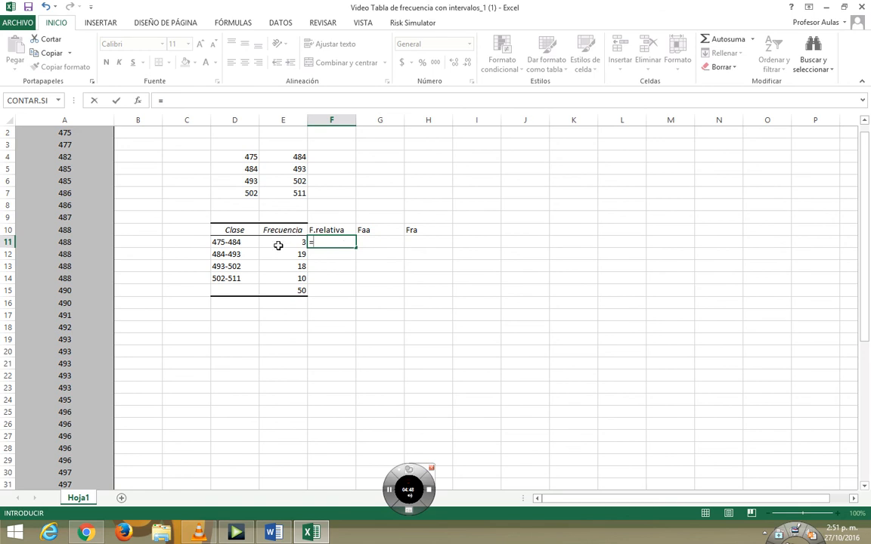
pyautogui.click(280, 244)
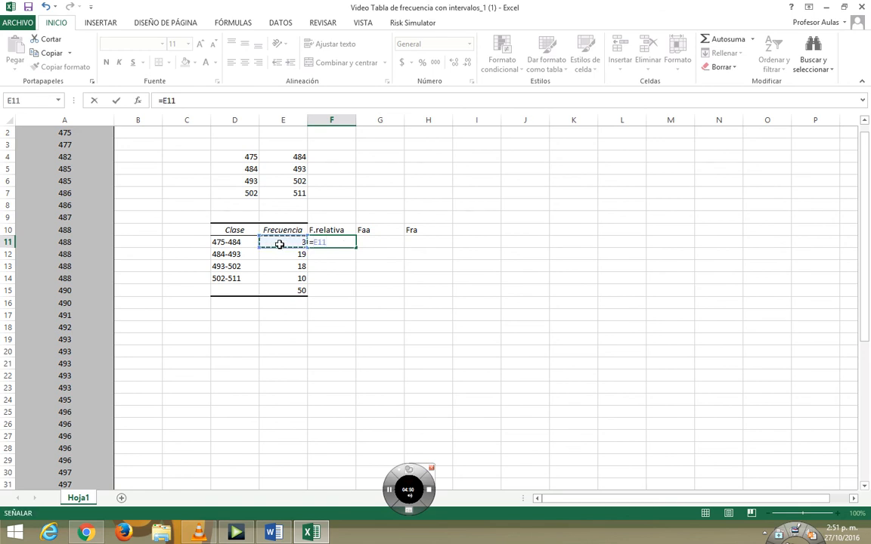
pyautogui.write('/')
pyautogui.click(291, 292)
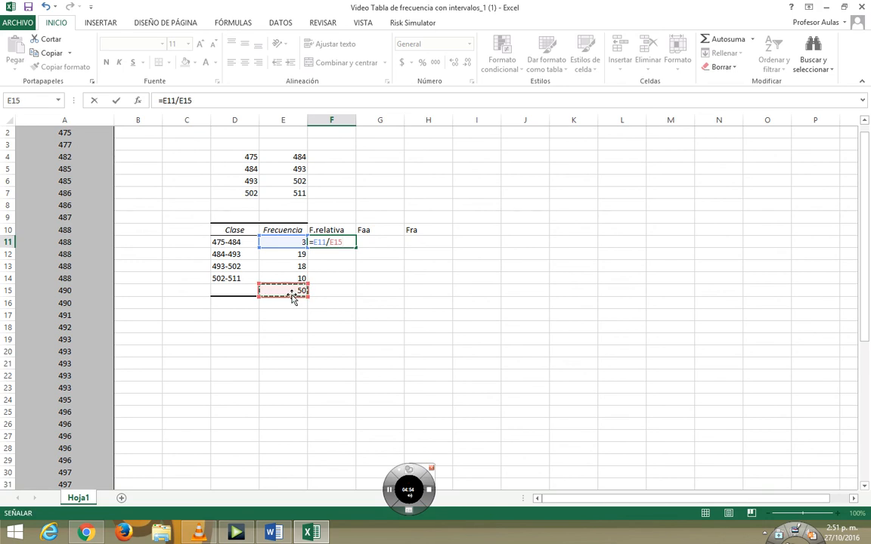
pyautogui.press('F4')
pyautogui.press('Return')
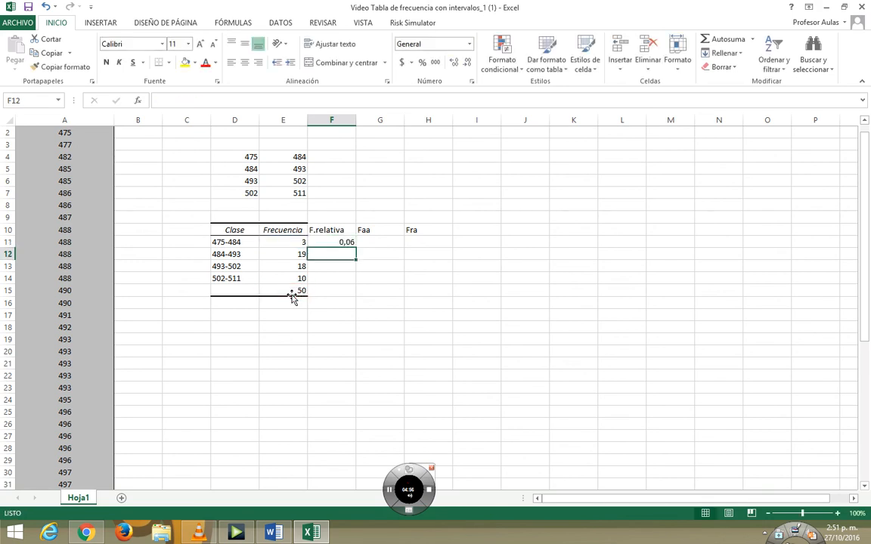
pyautogui.click(349, 243)
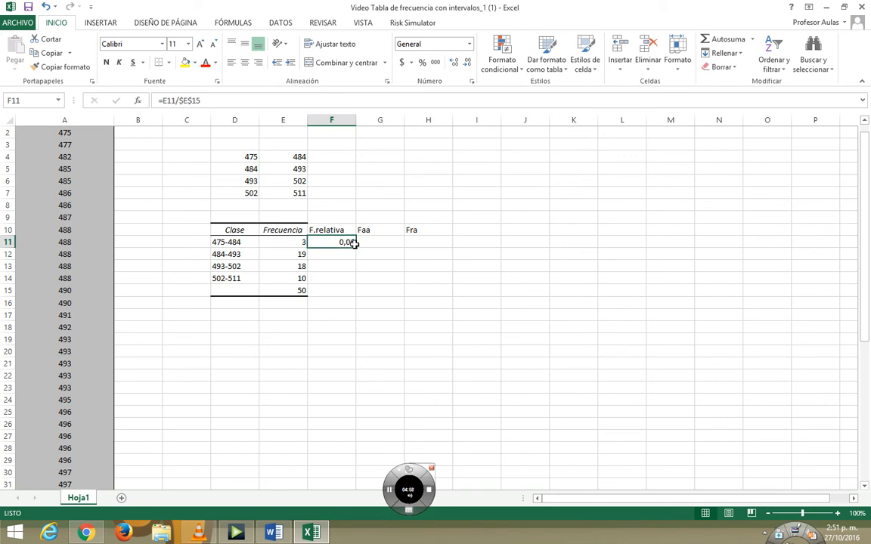
pyautogui.moveTo(356, 250); pyautogui.dragTo(348, 294)
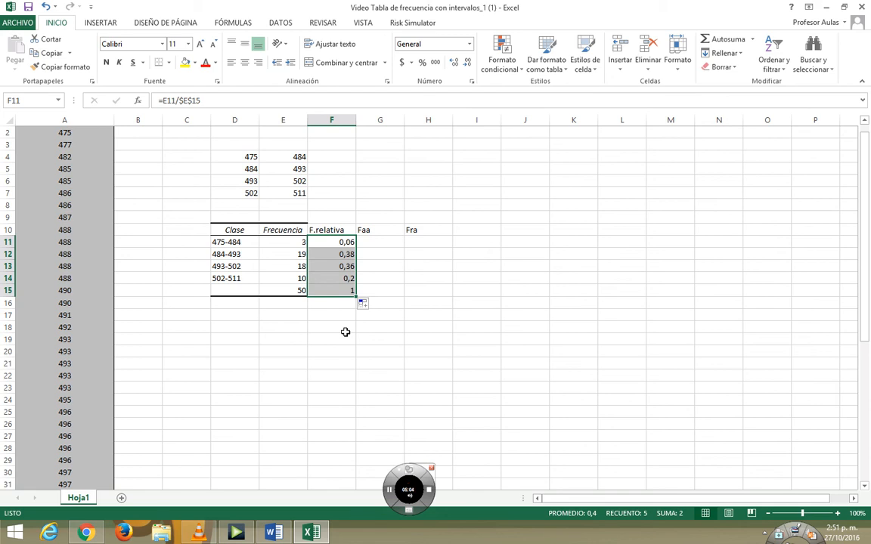
# Format the relative frequencies in F11:F15 as percentages with one decimal place.
pyautogui.click(422, 63)
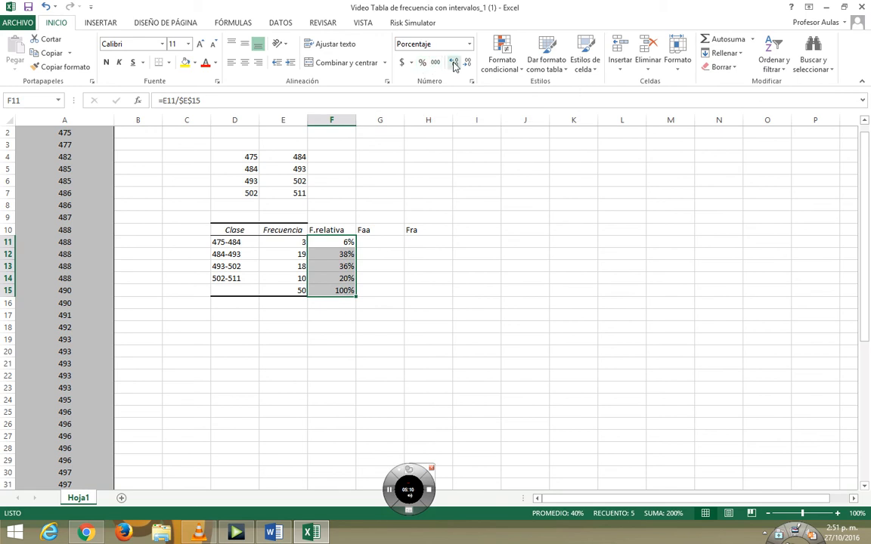
pyautogui.click(455, 64)
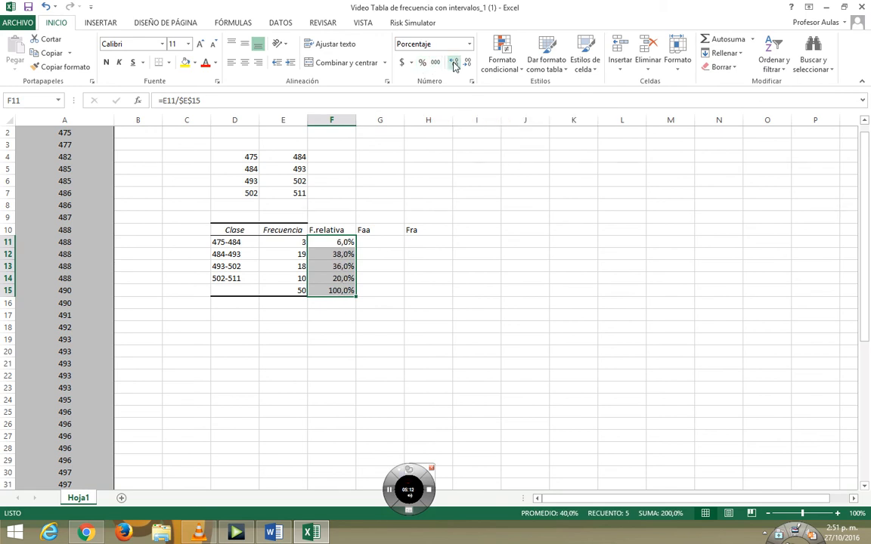
pyautogui.click(603, 396)
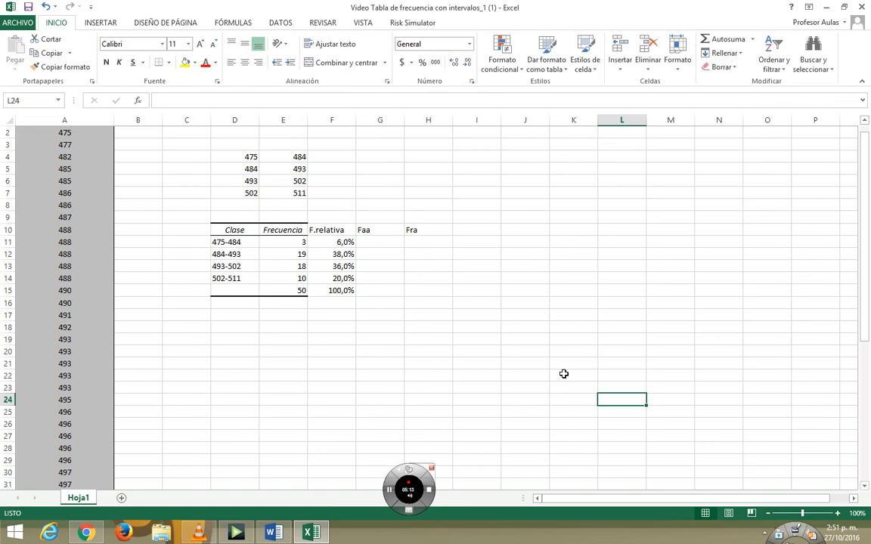
# Start the cumulative absolute frequency column by entering =E11 in cell G11.
pyautogui.click(384, 244)
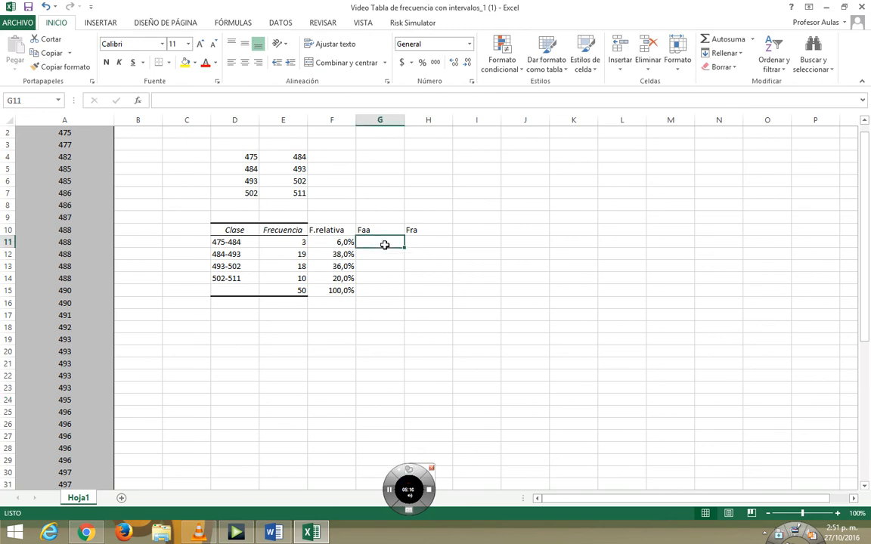
pyautogui.write('=')
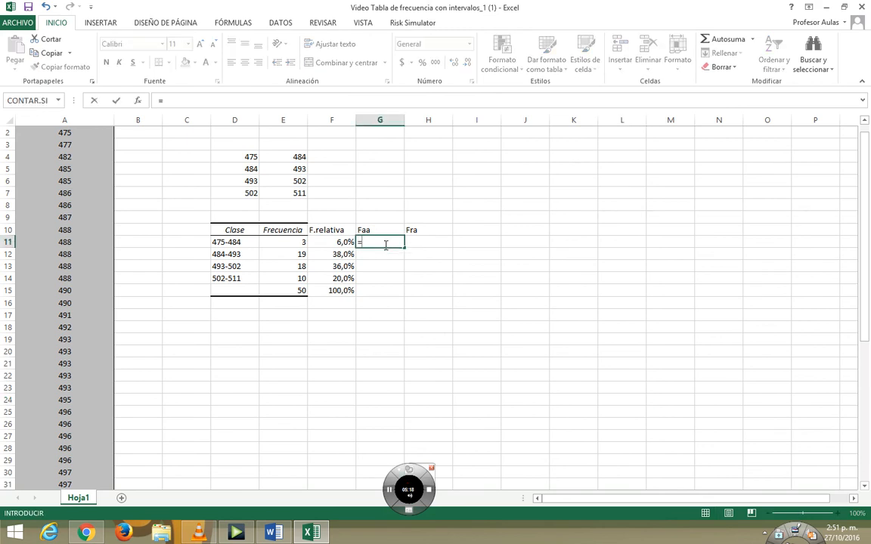
pyautogui.click(287, 242)
pyautogui.press('Return')
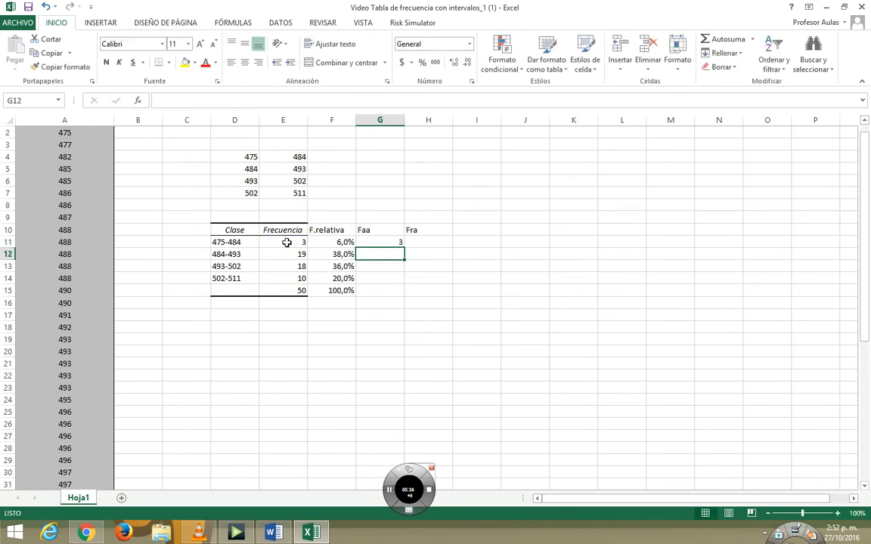
# Enter =G11+E12 in G12 to accumulate the absolute frequencies and fill the formula through G14.
pyautogui.write('=')
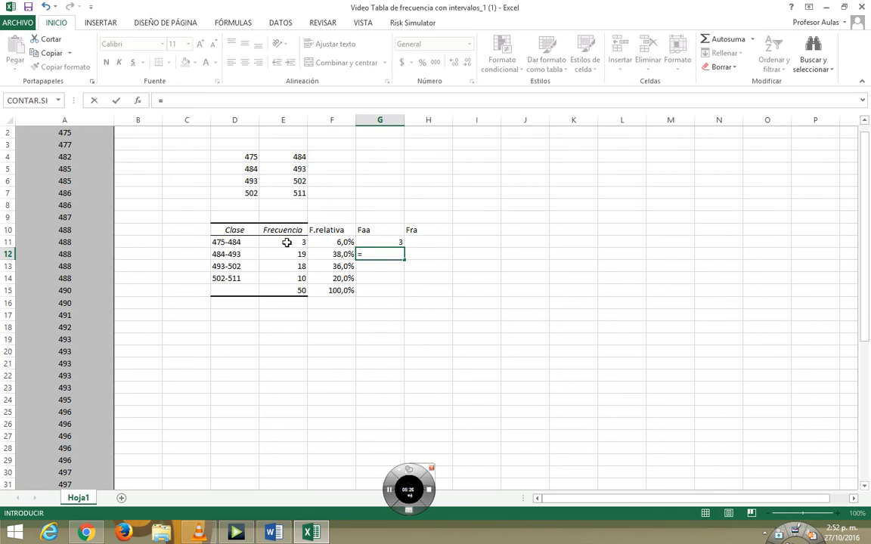
pyautogui.click(393, 240)
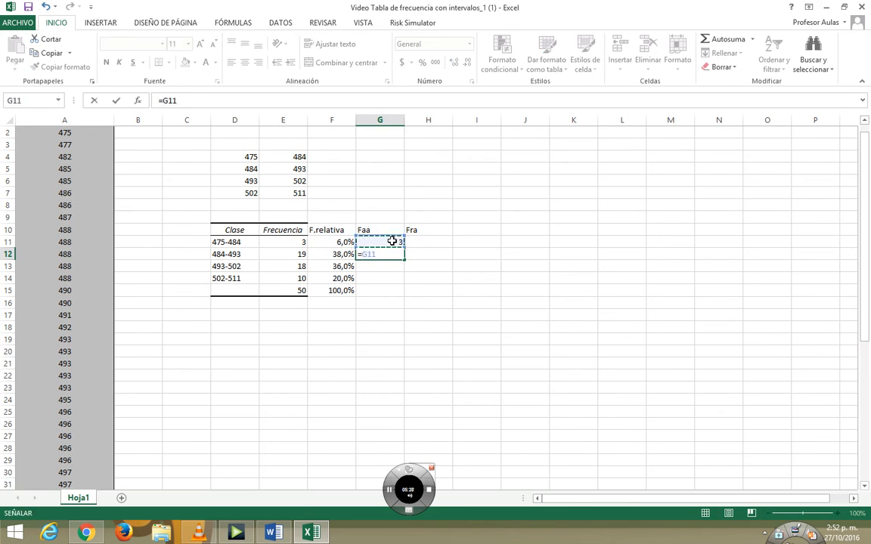
pyautogui.write('+')
pyautogui.click(297, 254)
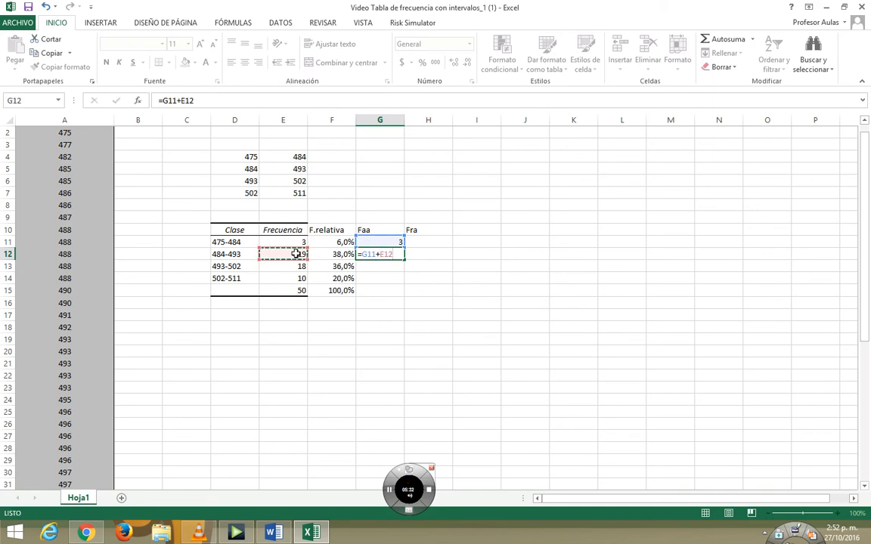
pyautogui.press('Return')
pyautogui.click(394, 254)
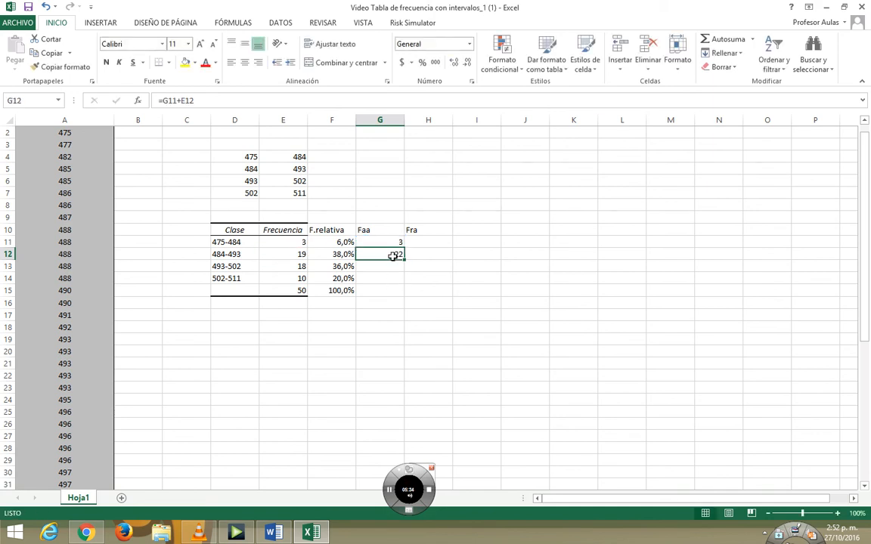
pyautogui.moveTo(404, 259); pyautogui.dragTo(400, 282)
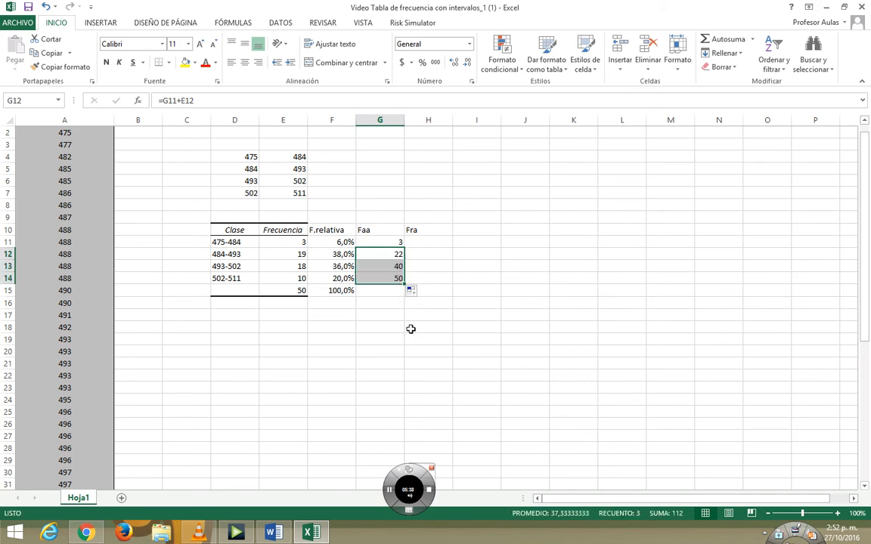
# Start the cumulative relative frequency column by entering =F11 in cell H11.
pyautogui.click(421, 240)
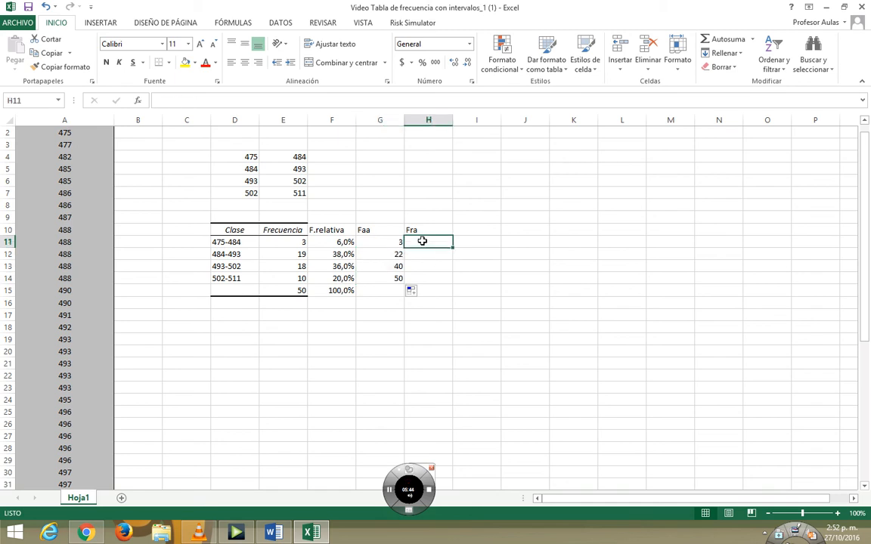
pyautogui.write('=')
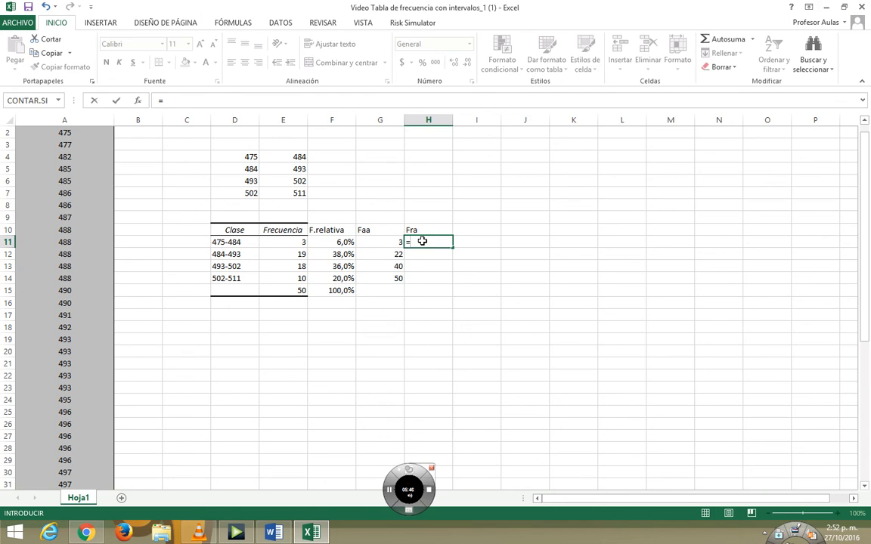
pyautogui.click(338, 242)
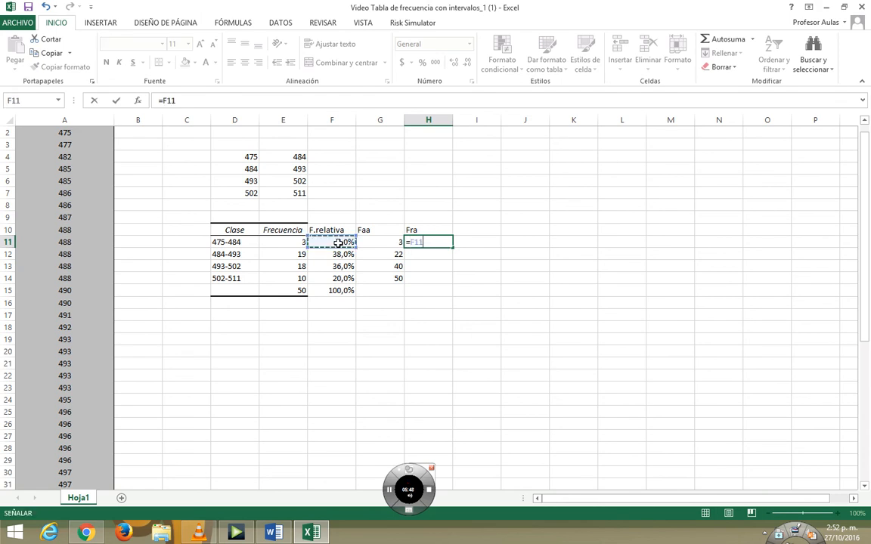
pyautogui.press('Return')
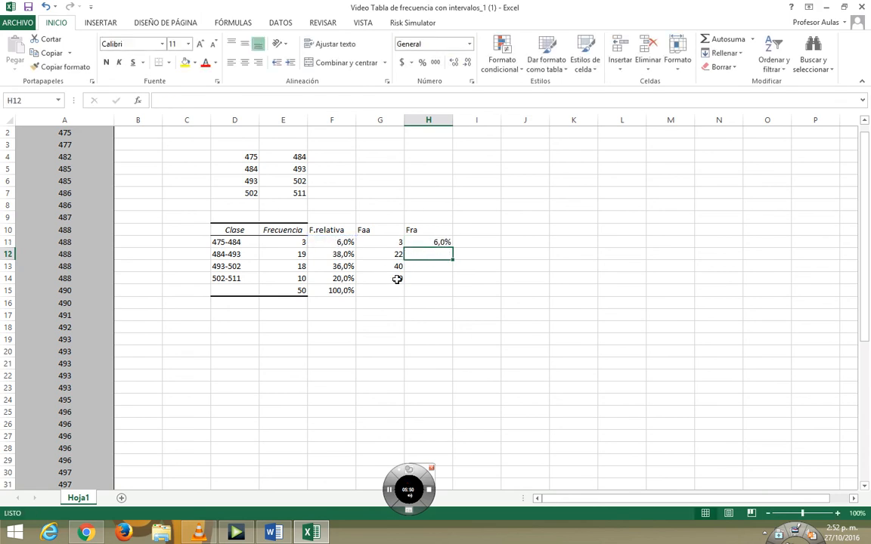
# Enter =H11+F12 in H12 to accumulate the relative frequencies and fill the formula through H14.
pyautogui.write('=')
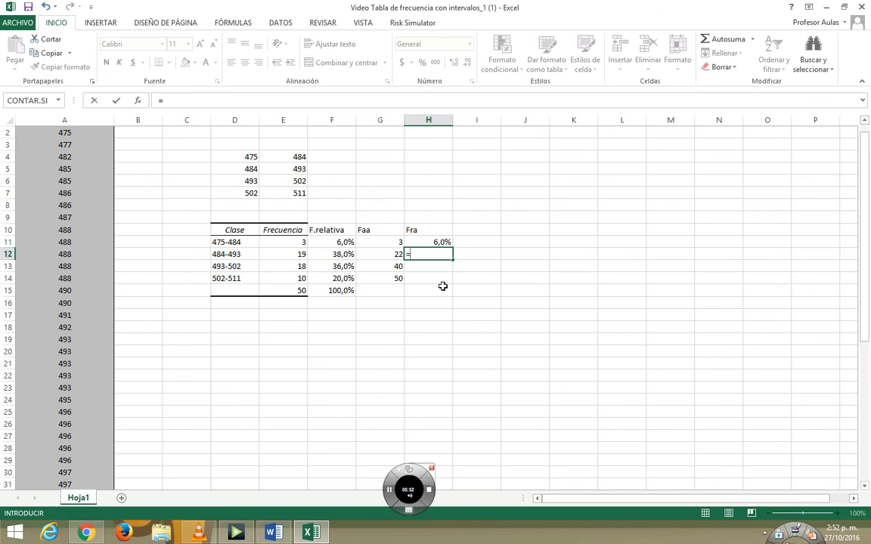
pyautogui.click(443, 242)
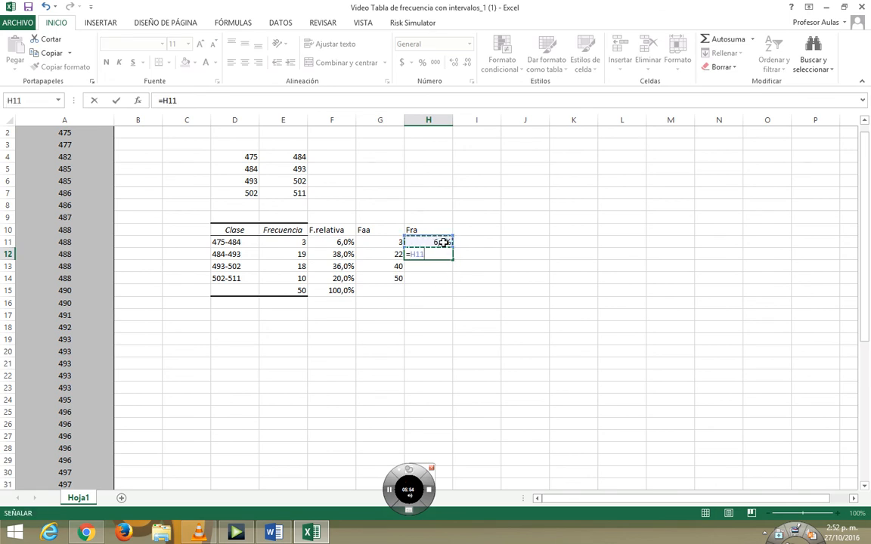
pyautogui.write('+')
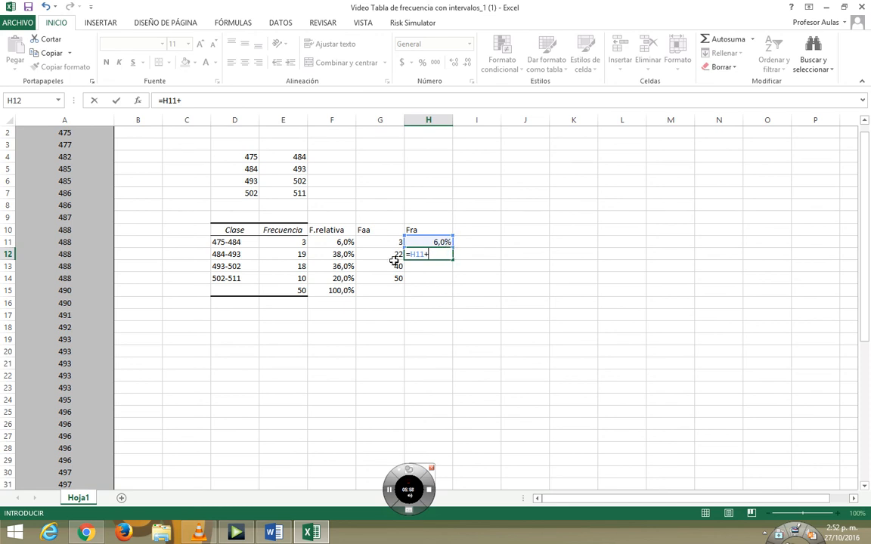
pyautogui.click(338, 256)
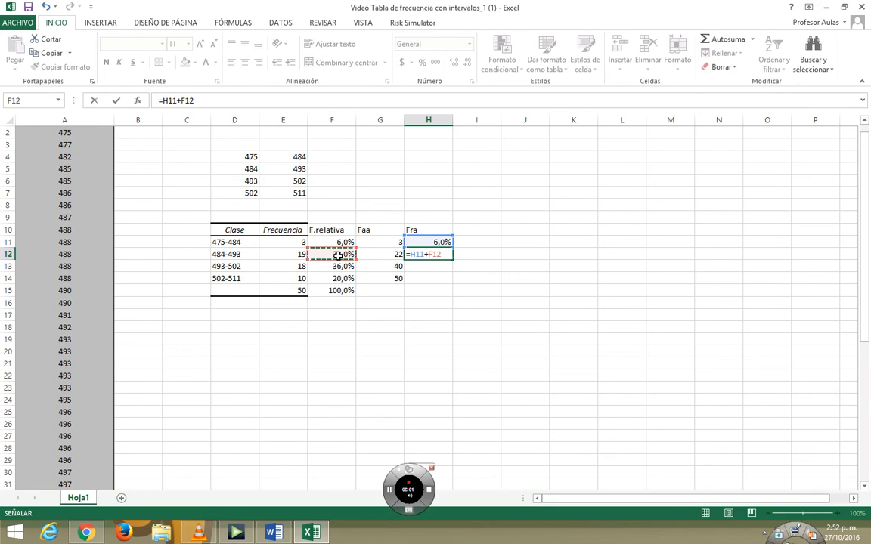
pyautogui.press('Return')
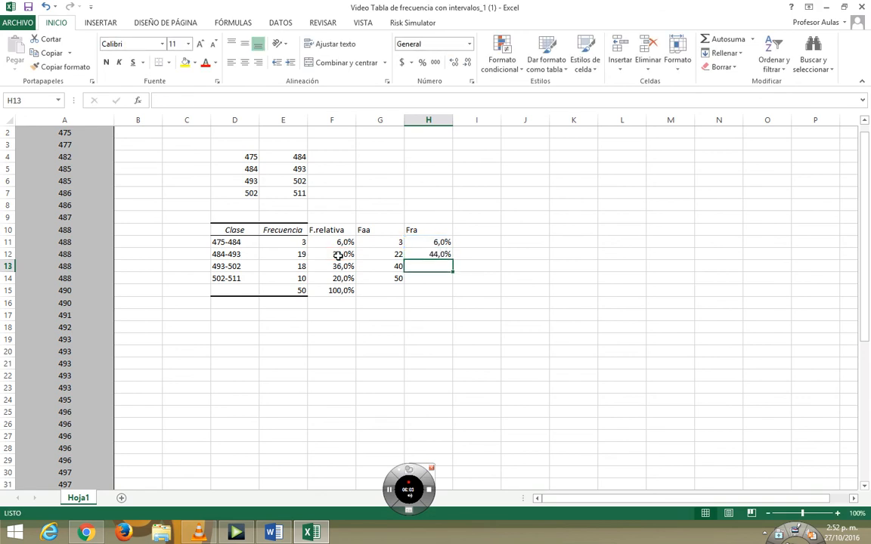
pyautogui.click(438, 254)
pyautogui.moveTo(452, 259); pyautogui.dragTo(444, 281)
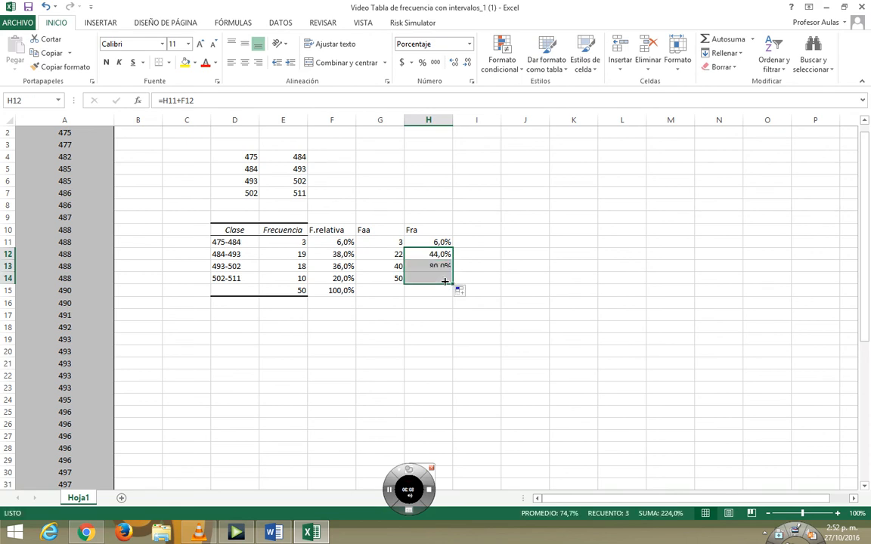
pyautogui.click(612, 386)
# Apply all borders to the frequency table in D10:H15 and center its contents horizontally.
pyautogui.moveTo(236, 232); pyautogui.dragTo(424, 293)
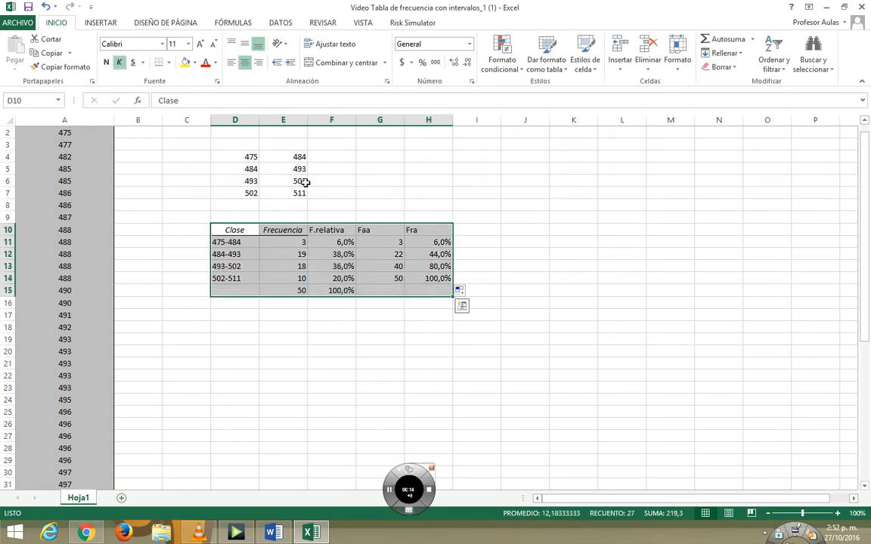
pyautogui.click(168, 62)
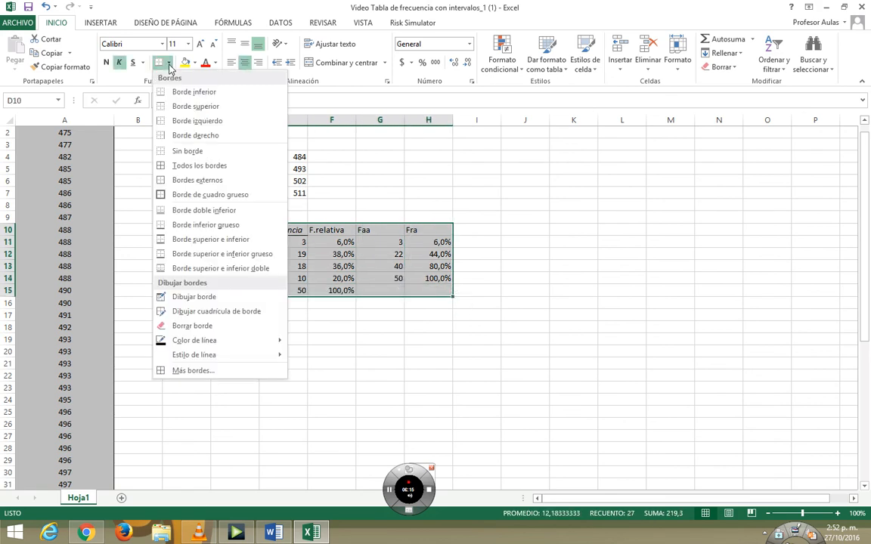
pyautogui.click(160, 166)
pyautogui.click(245, 66)
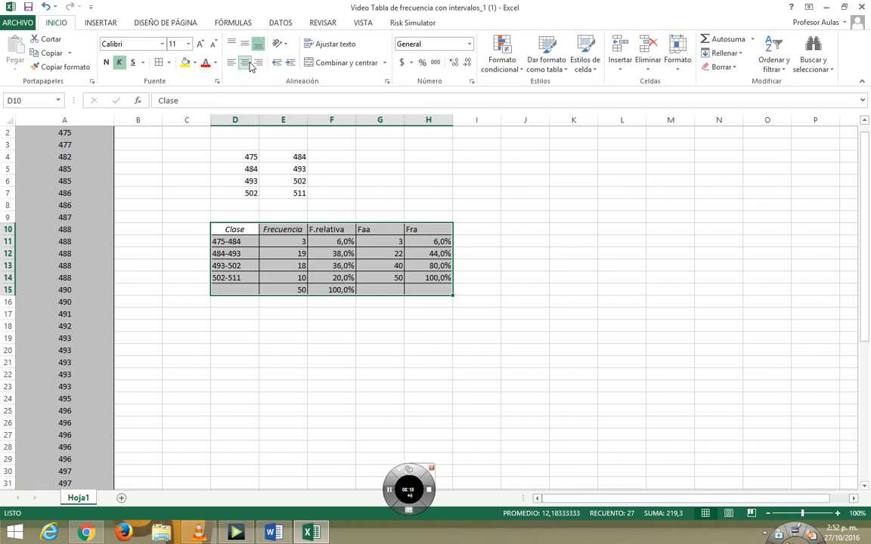
pyautogui.click(246, 63)
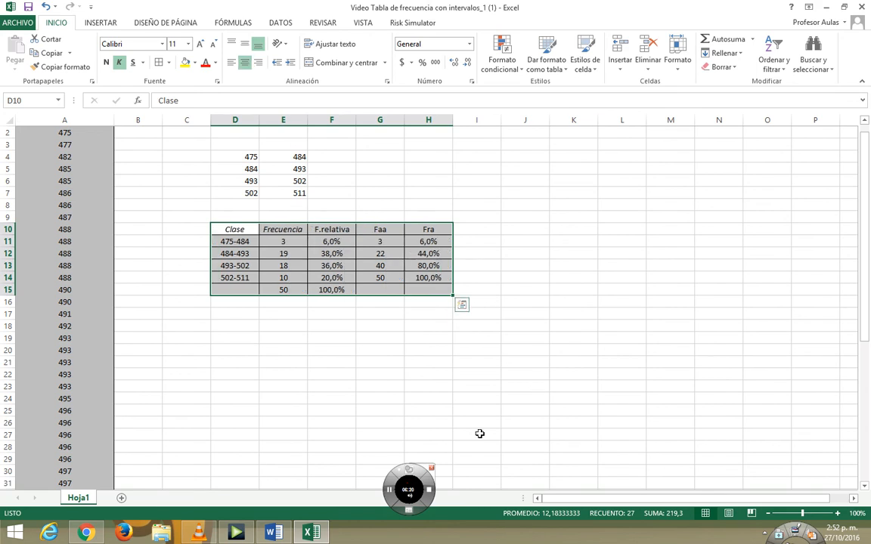
pyautogui.click(429, 494)
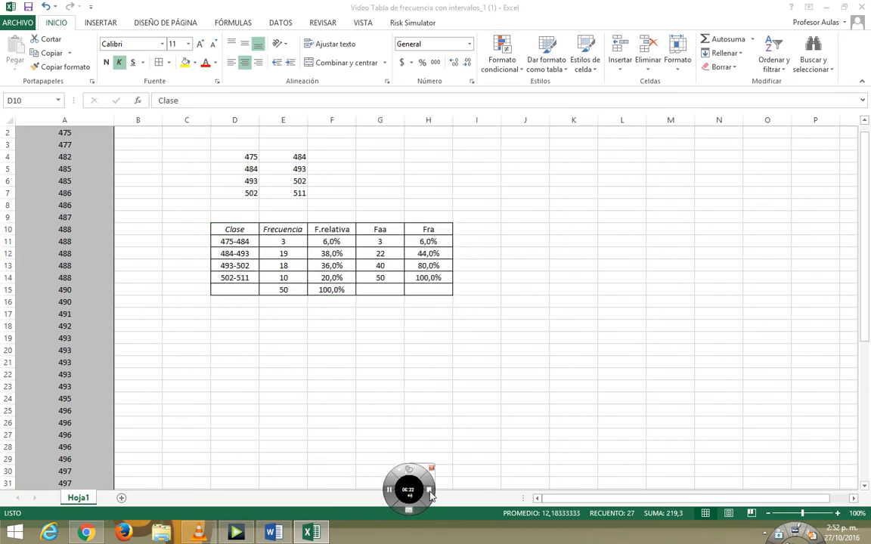